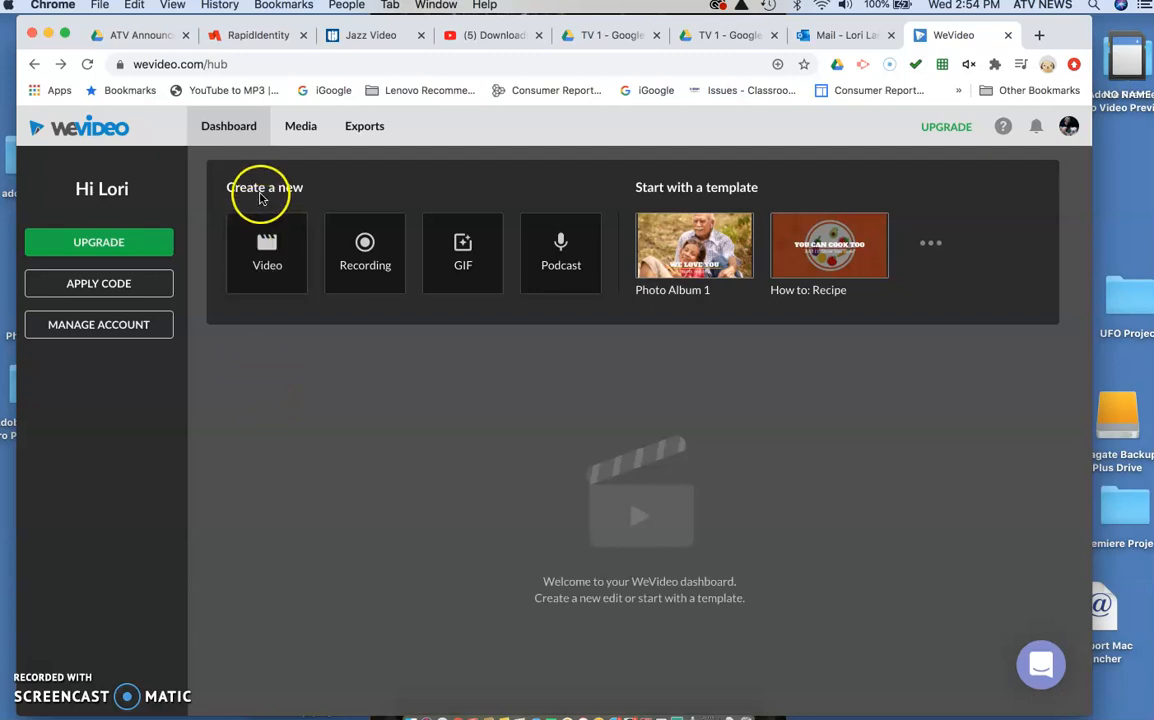
# Step: Create a new video project in the Horizontal 16:9 format and start editing
pyautogui.click(267, 255)
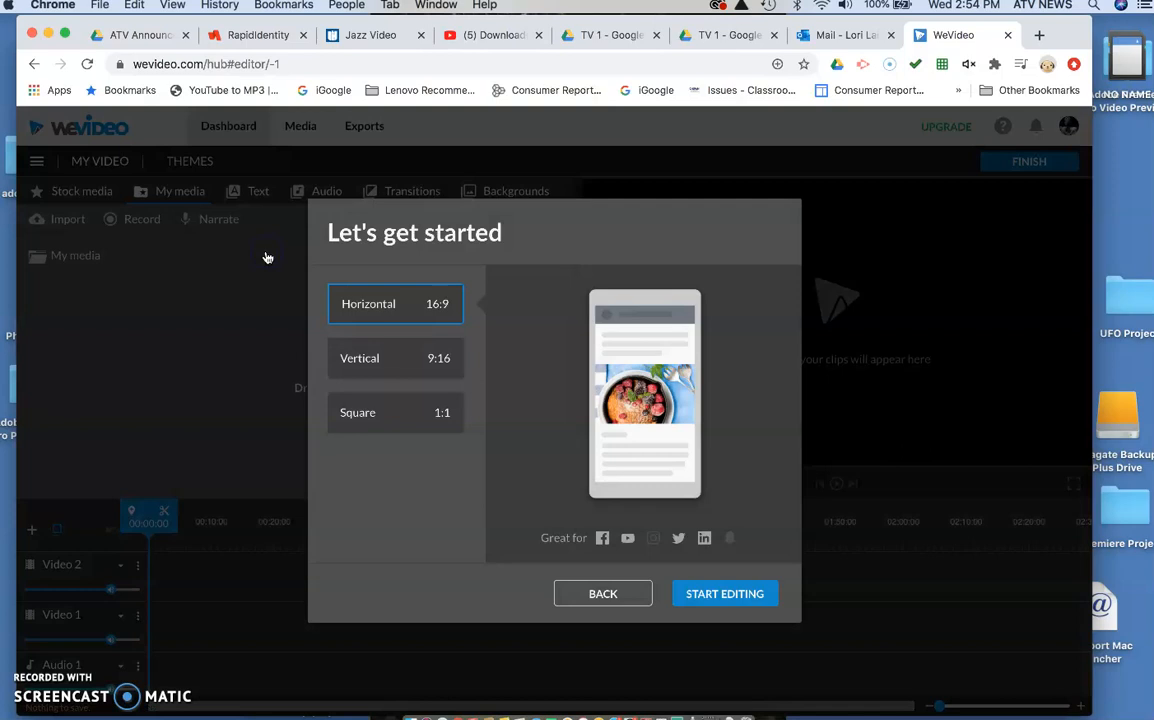
pyautogui.click(362, 305)
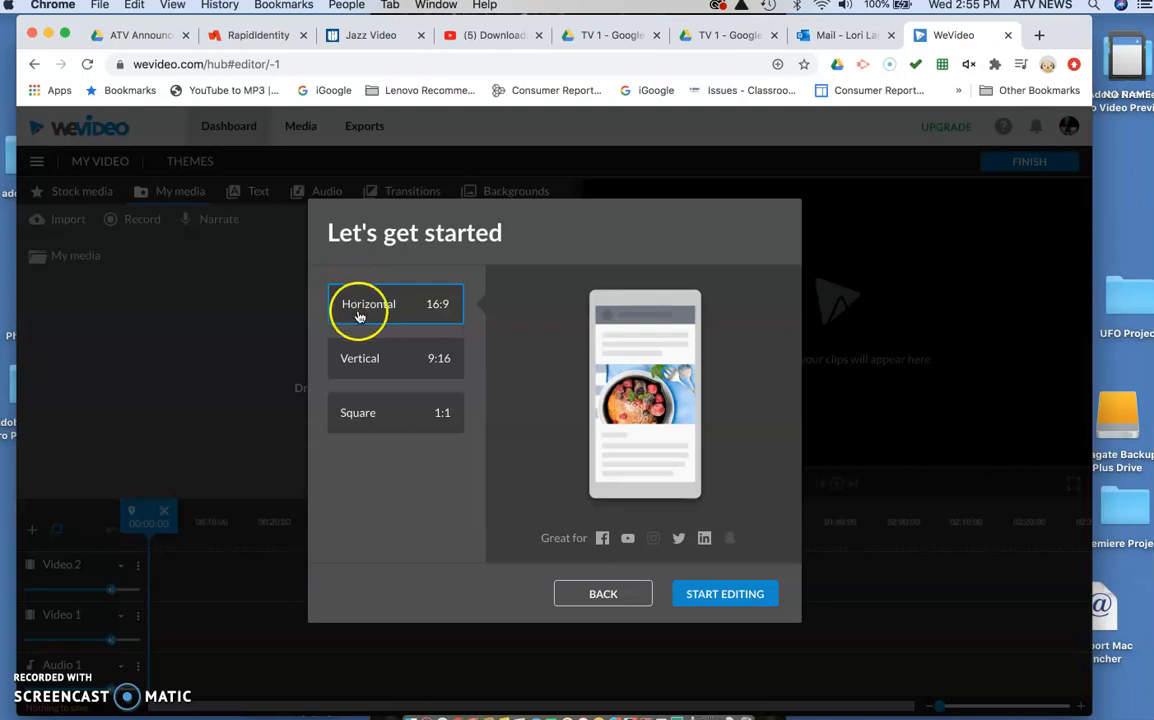
pyautogui.click(679, 592)
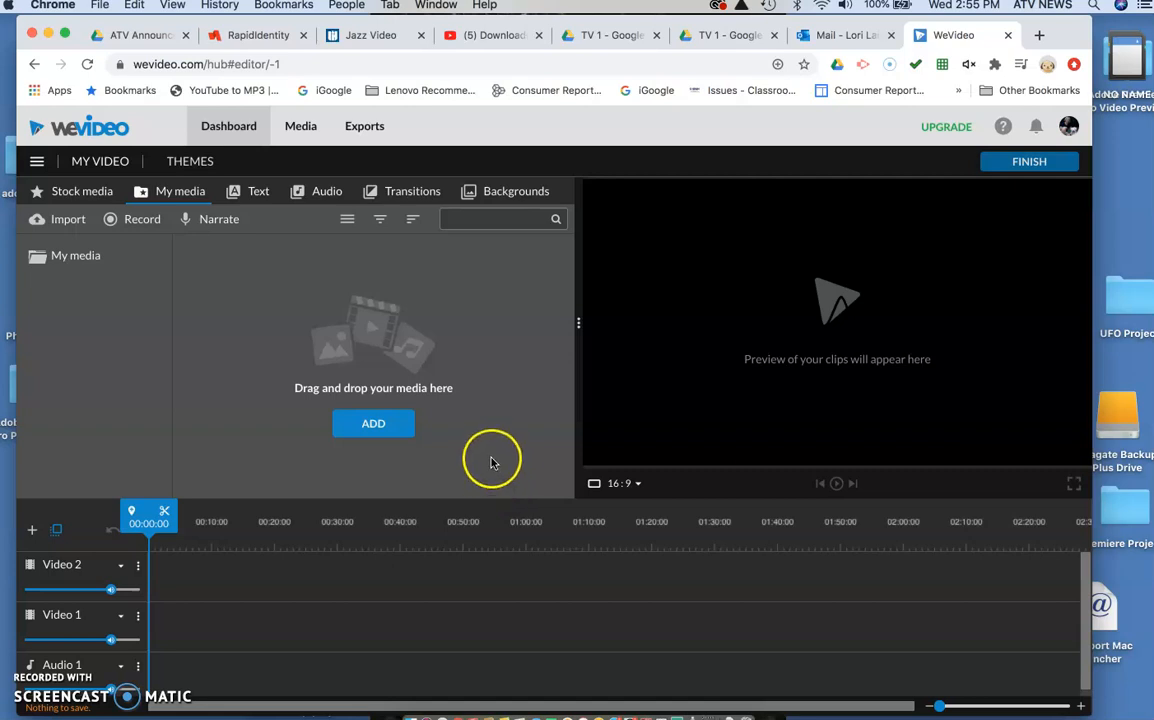
# Step: Import the images from Jazz_01.jpg onward in the Images folder, plus jazz_music 2.mp3, from the Video Jazz Project Files folder on the Seagate drive
pyautogui.click(60, 222)
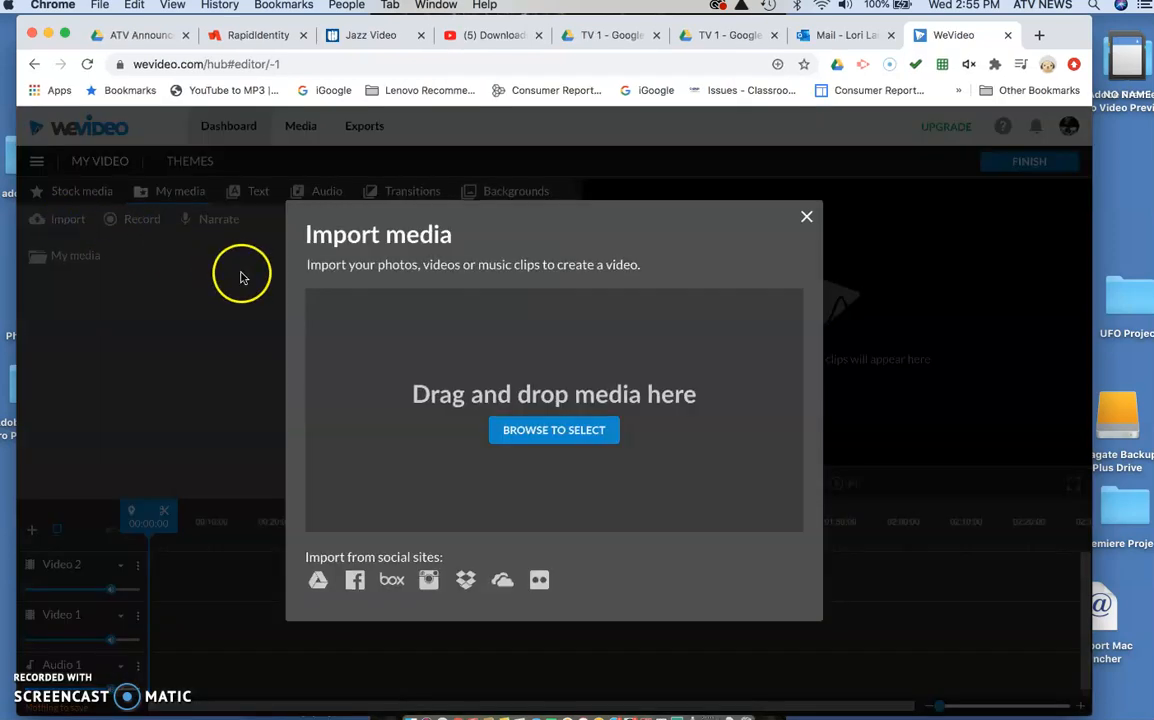
pyautogui.click(555, 433)
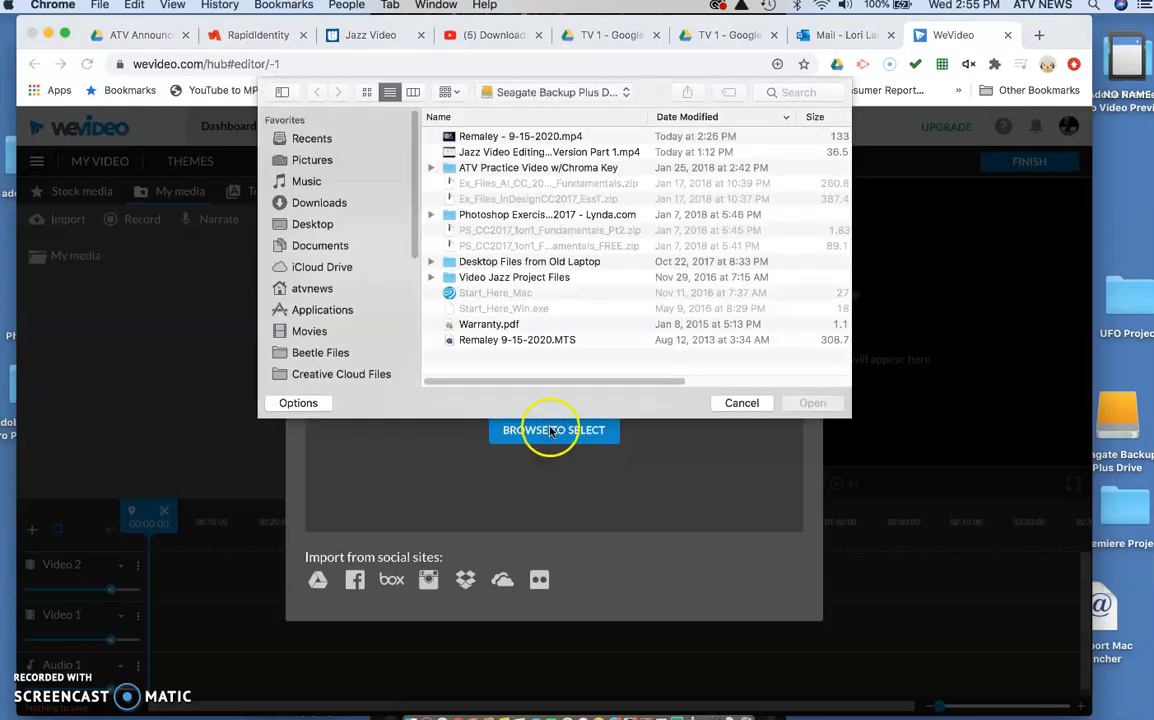
pyautogui.moveTo(415, 221); pyautogui.dragTo(414, 310)
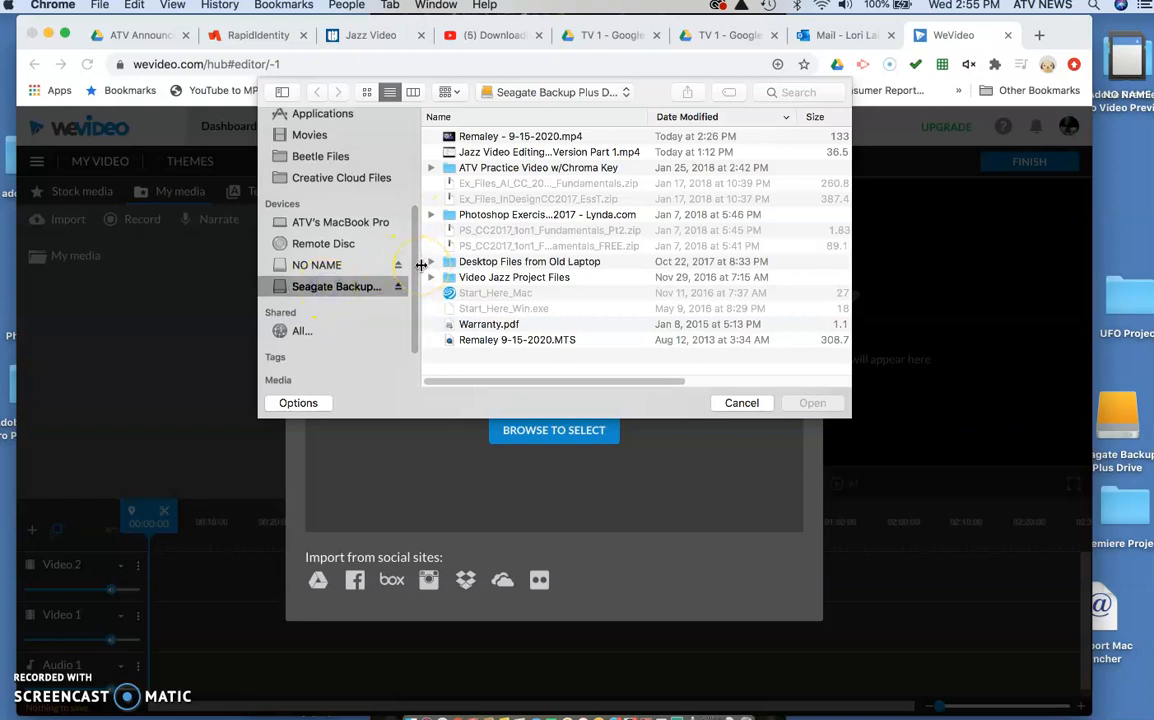
pyautogui.click(478, 279)
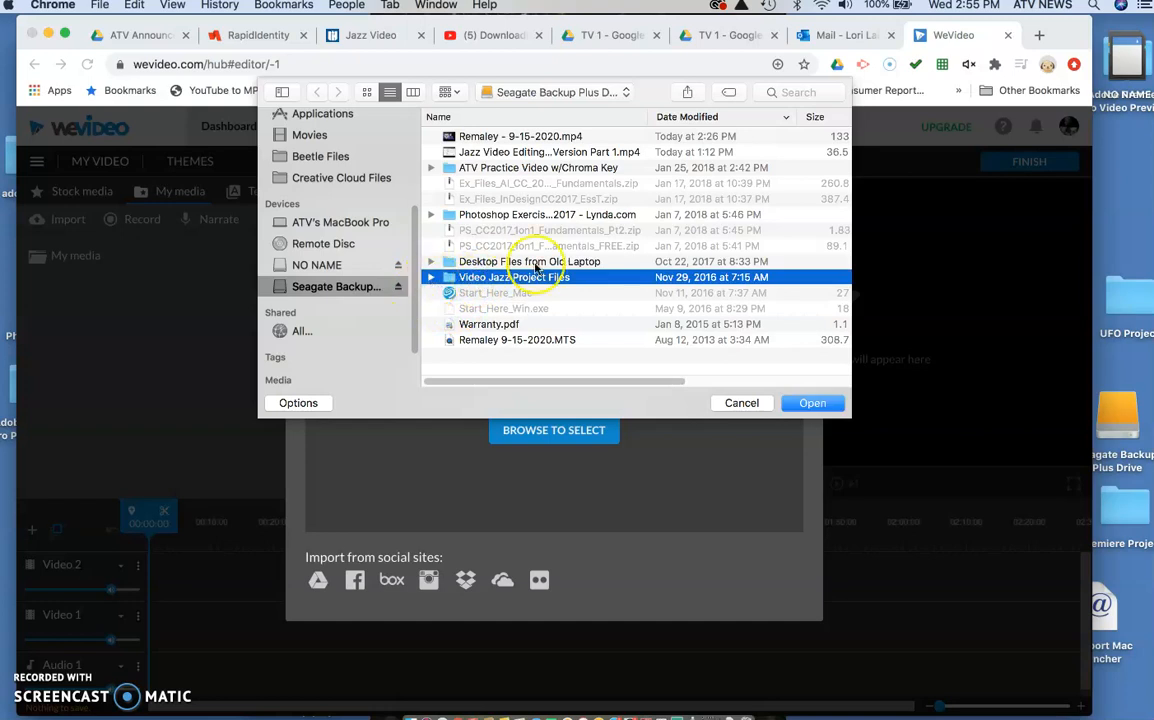
pyautogui.click(797, 405)
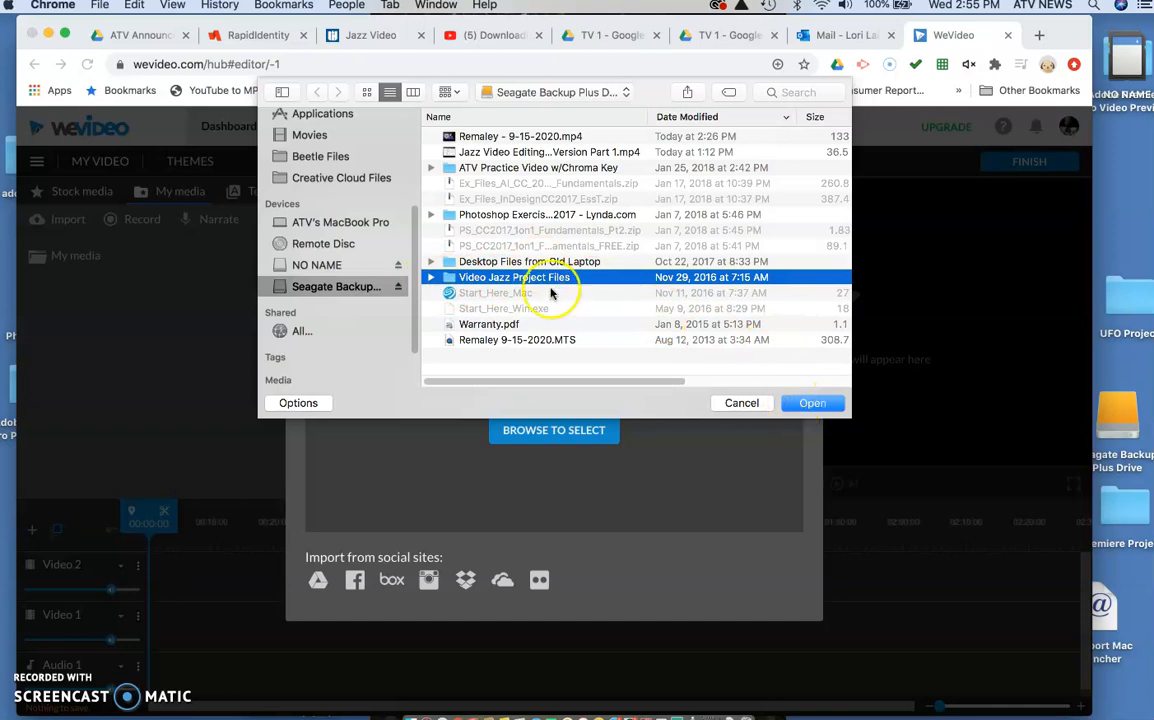
pyautogui.click(431, 277)
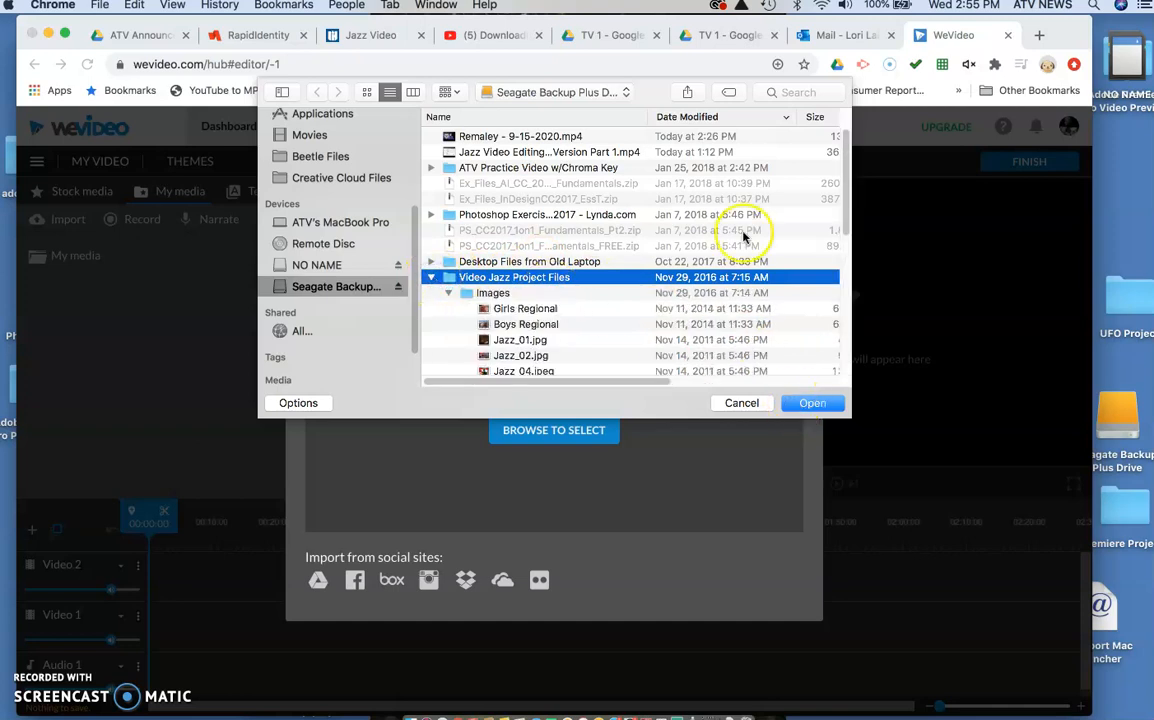
pyautogui.moveTo(848, 228); pyautogui.dragTo(850, 262)
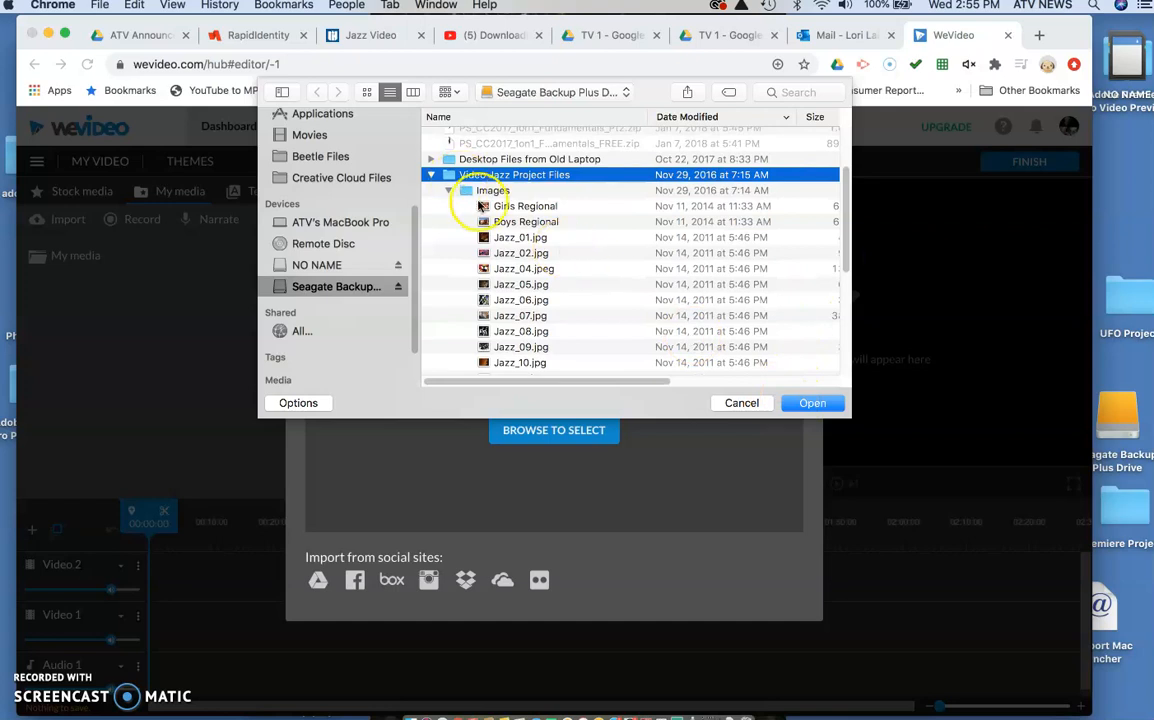
pyautogui.click(500, 237)
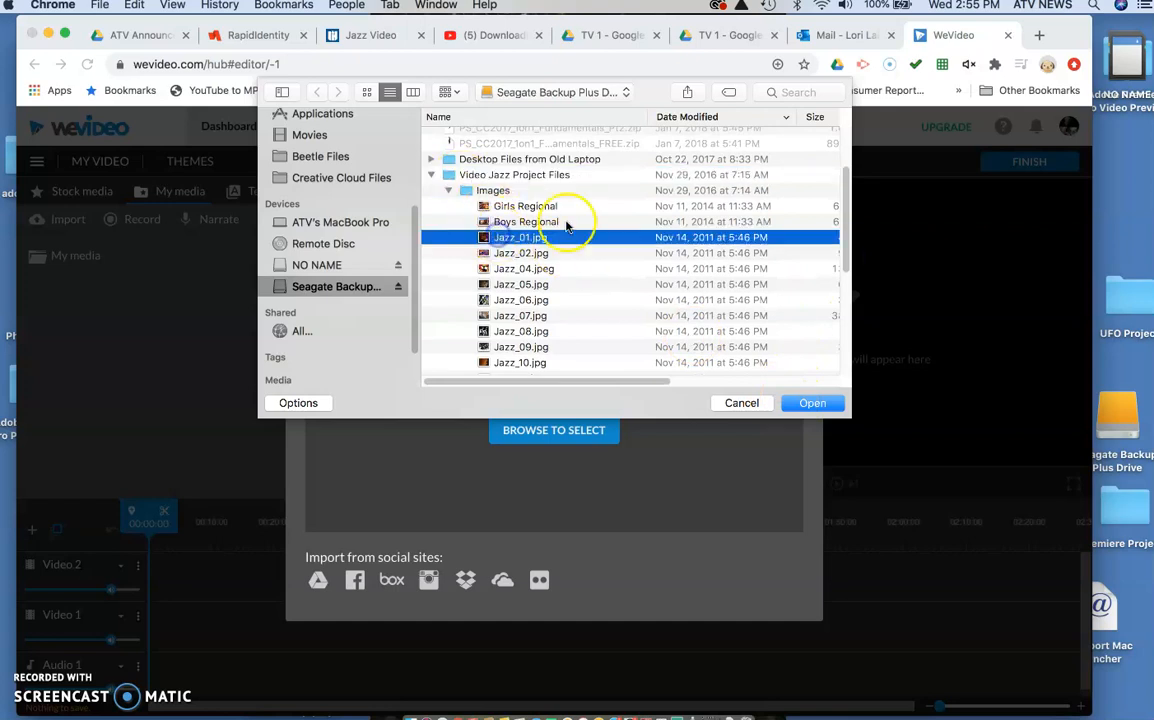
pyautogui.moveTo(850, 193); pyautogui.dragTo(845, 291)
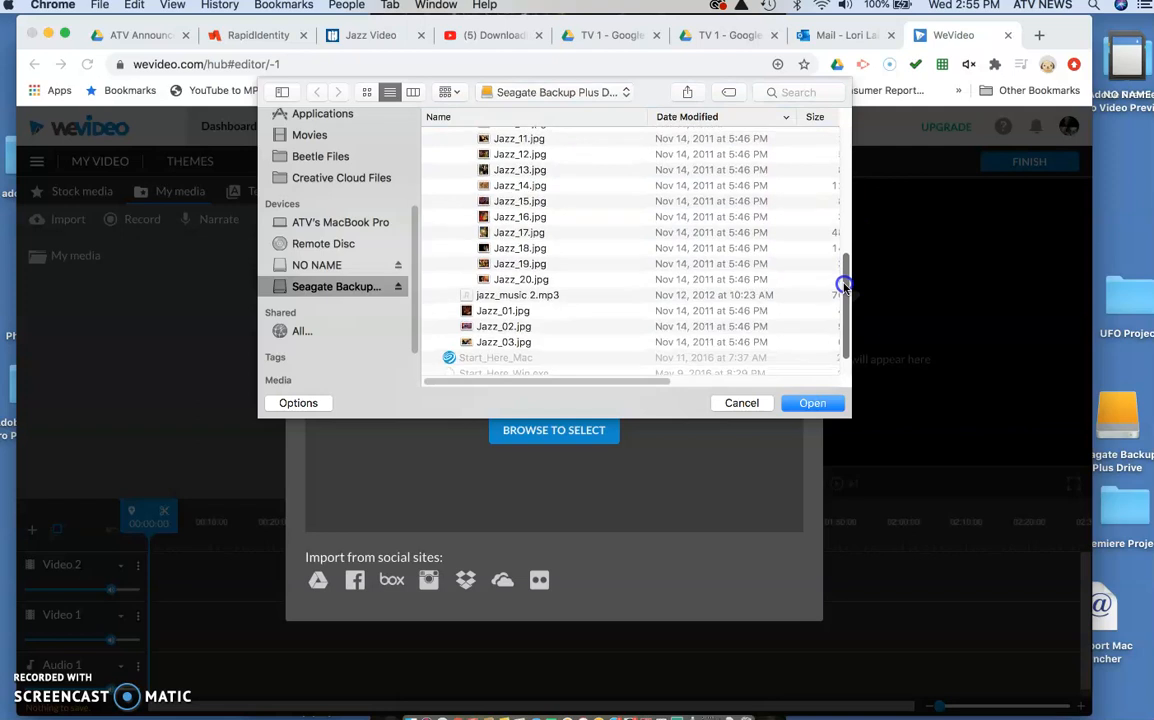
pyautogui.keyDown('shift'); pyautogui.click(570, 300); pyautogui.keyUp('shift')
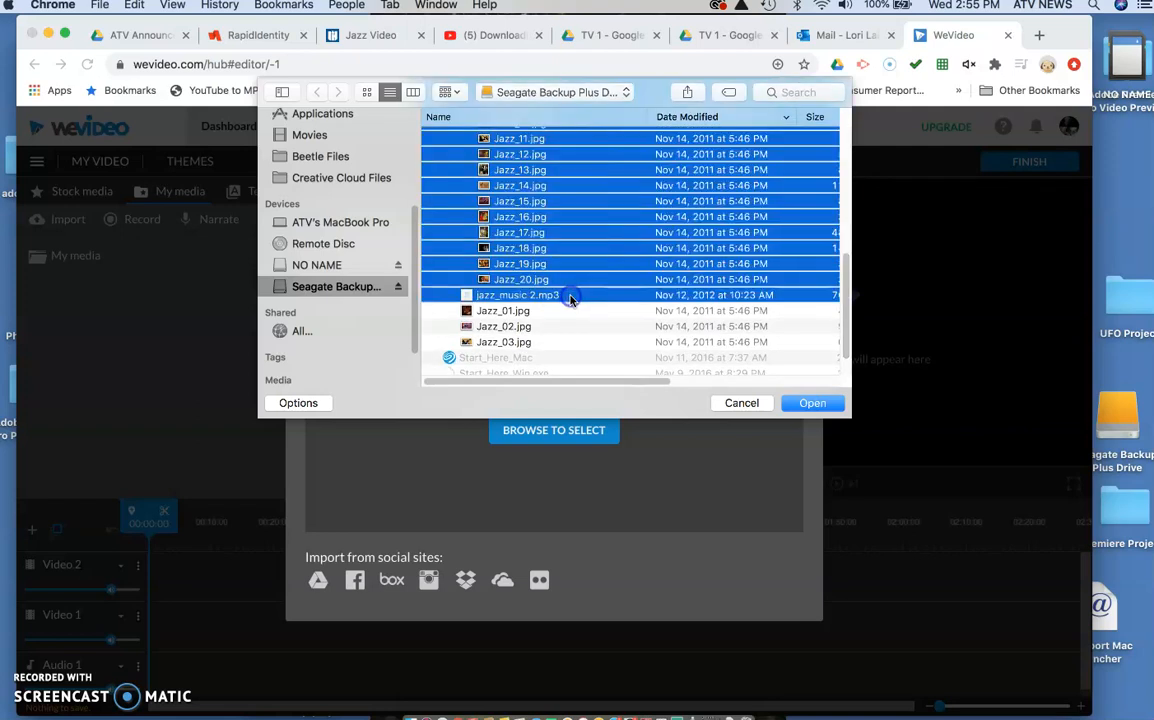
pyautogui.click(797, 405)
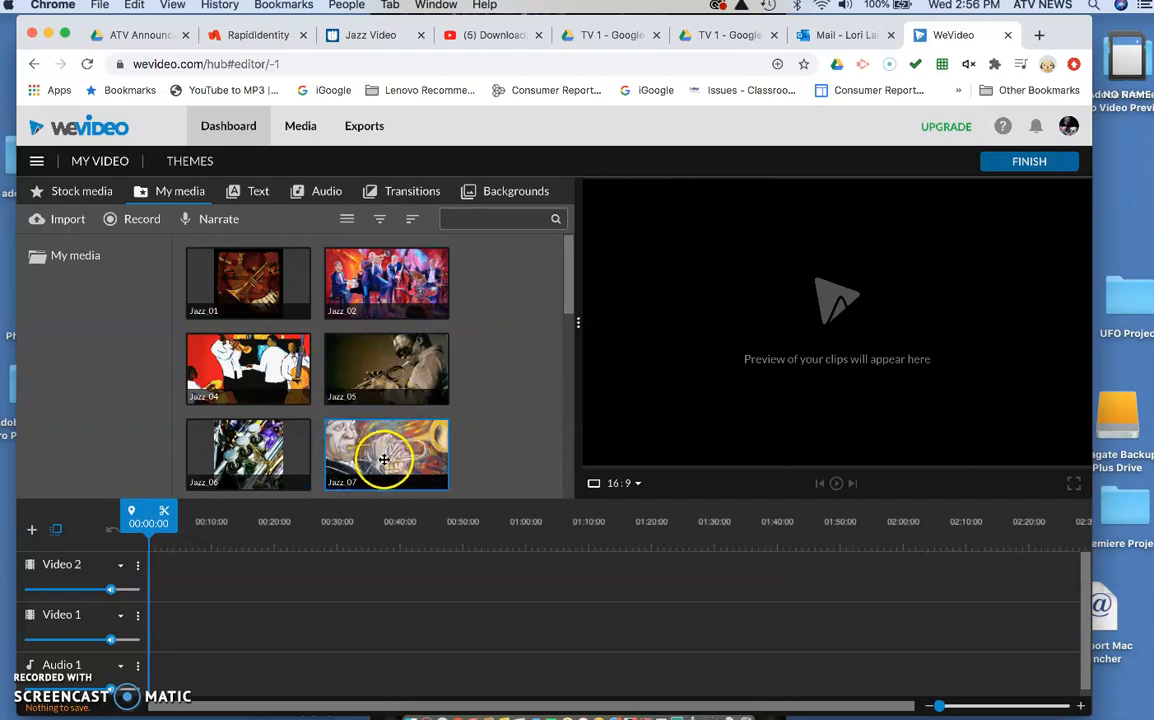
# Step: Place the jazz_music 2 clip at the start of the Audio 1 track
pyautogui.moveTo(566, 300); pyautogui.dragTo(534, 505)
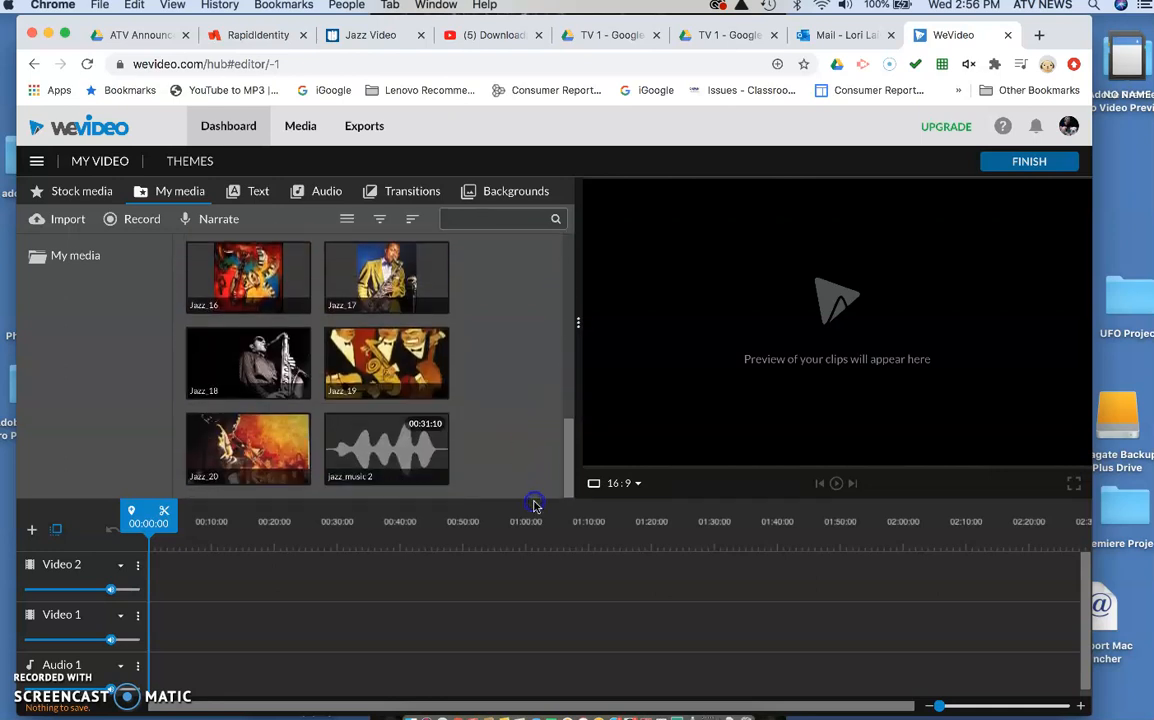
pyautogui.click(503, 449)
pyautogui.click(387, 443)
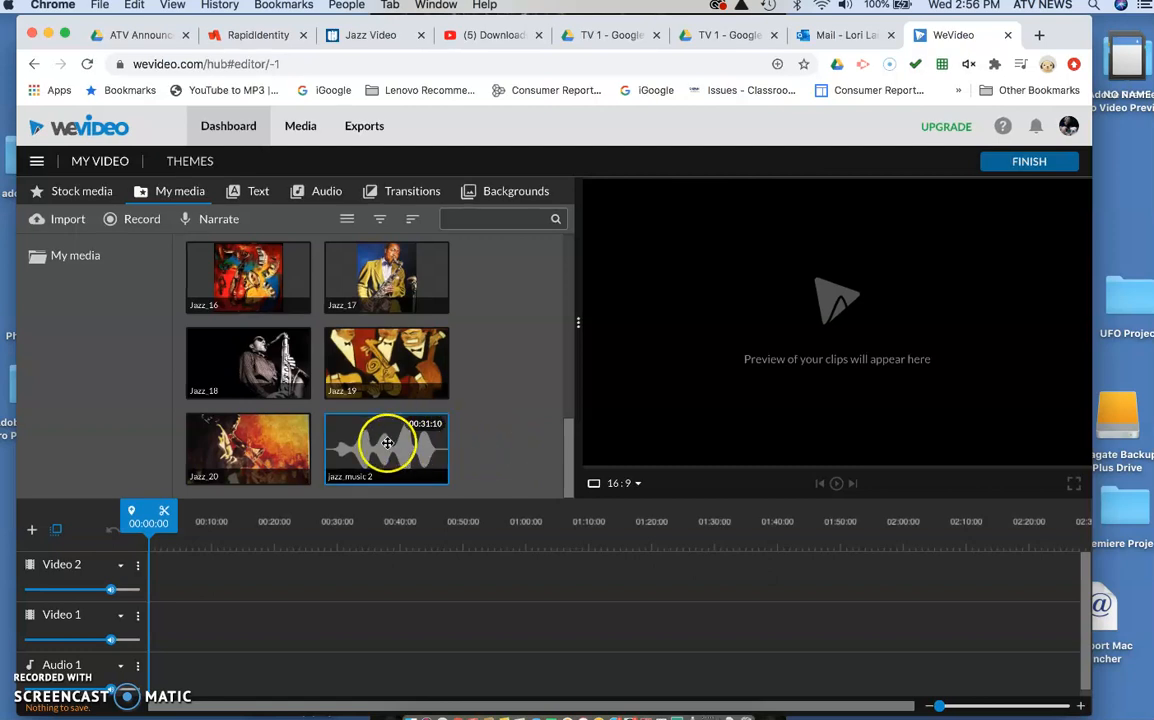
pyautogui.moveTo(376, 452); pyautogui.dragTo(168, 665)
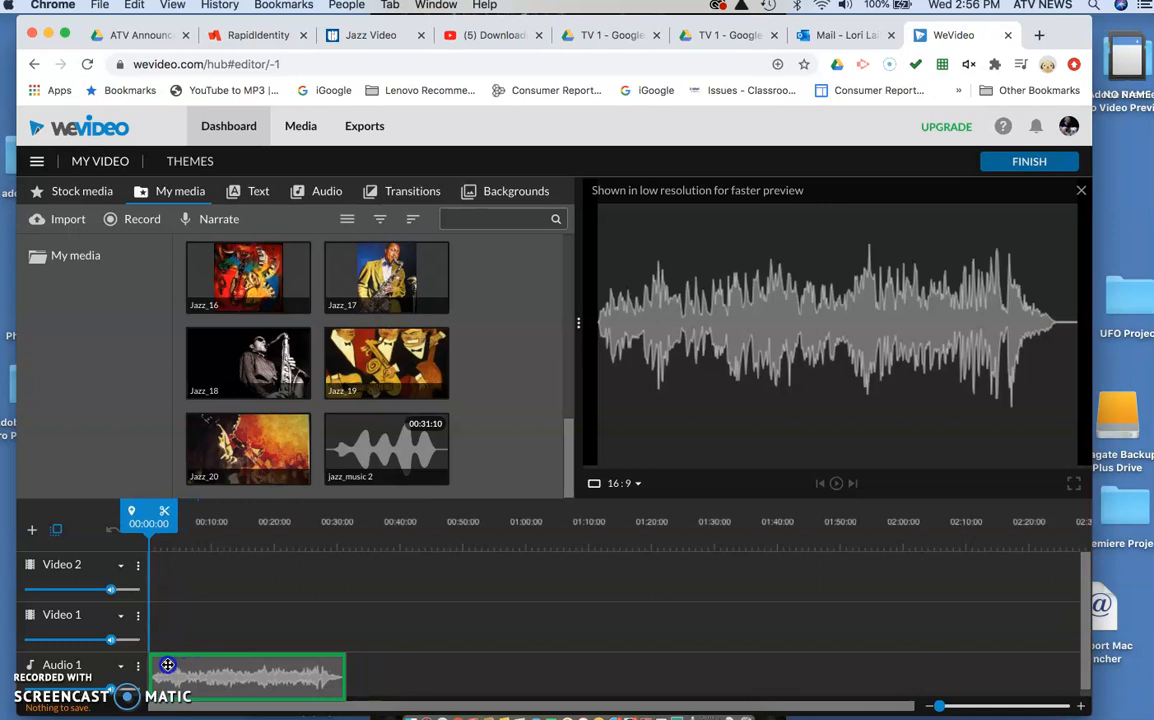
pyautogui.moveTo(168, 665); pyautogui.dragTo(168, 665)
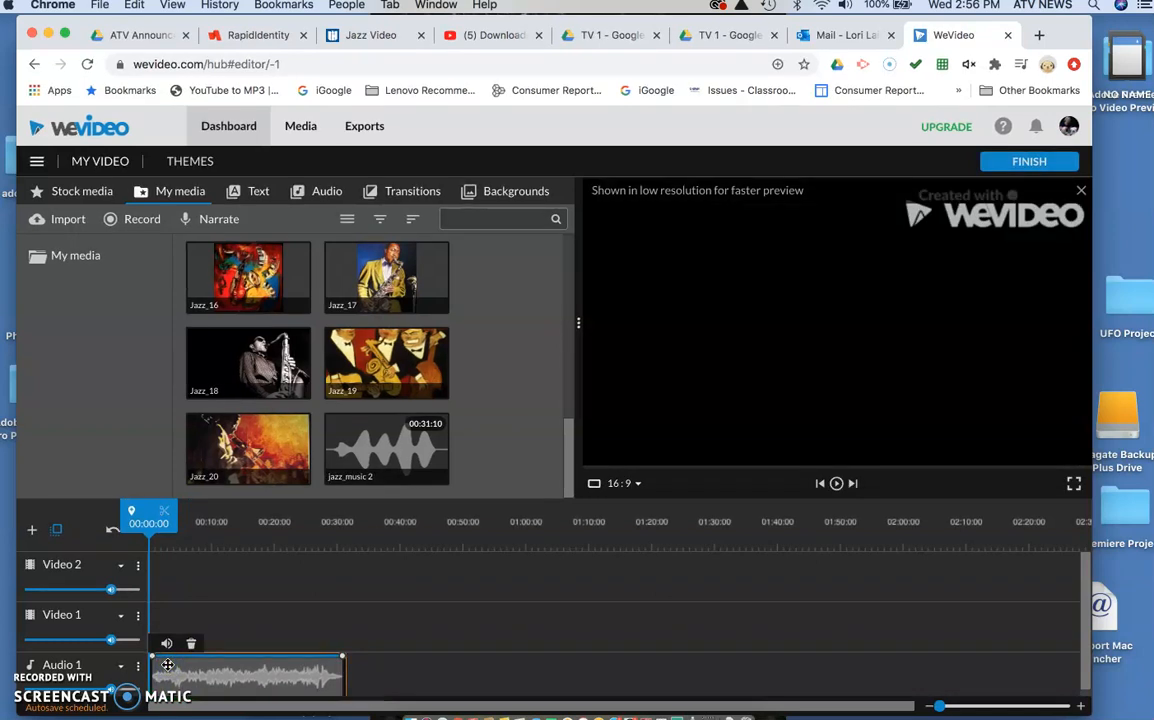
# Step: Play the first nine seconds or so of the music and enlarge the timeline scale
pyautogui.press('space')
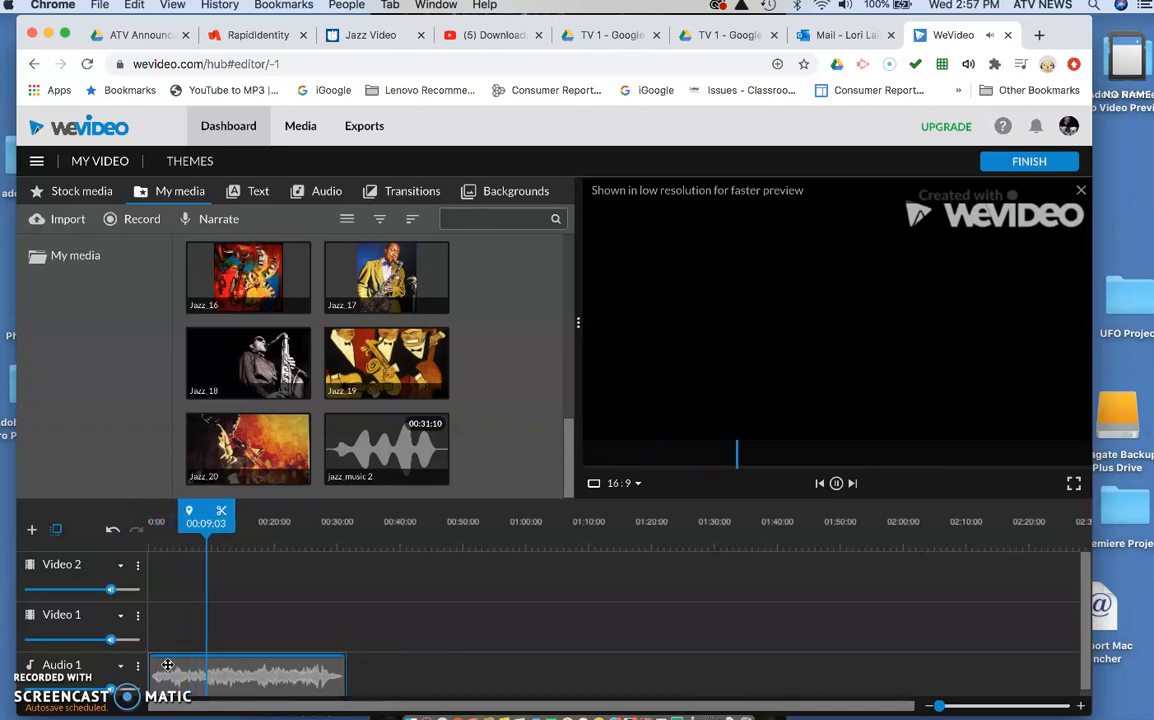
pyautogui.click(167, 665)
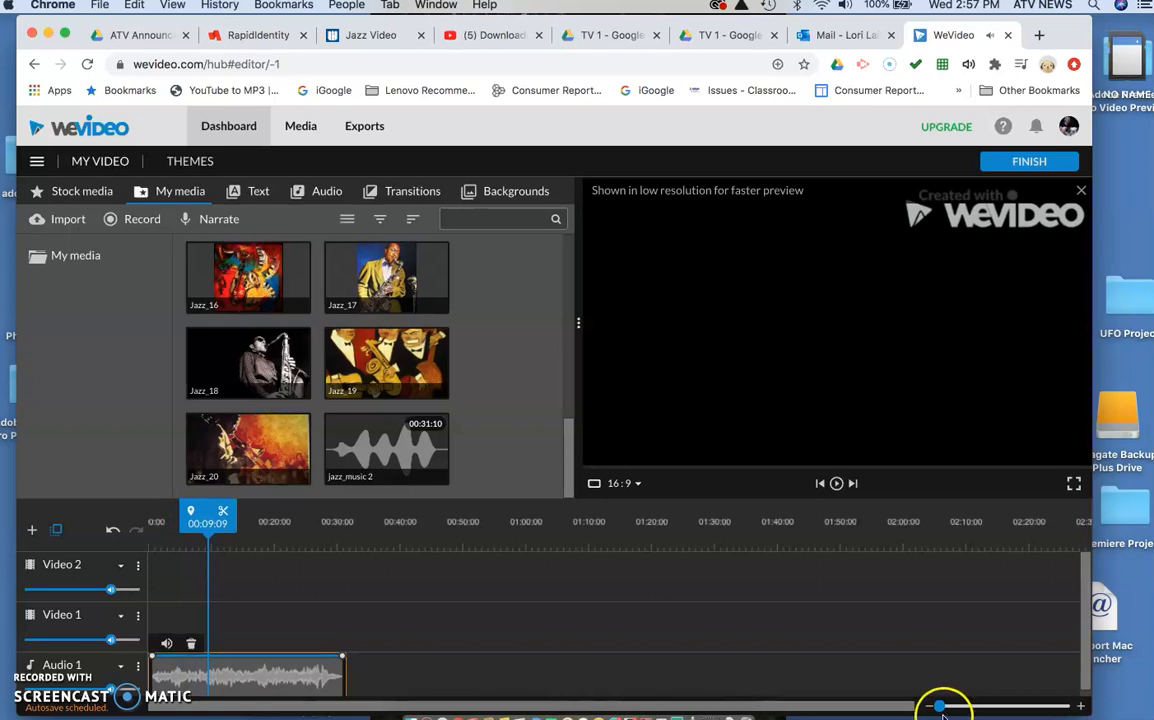
pyautogui.moveTo(940, 706)
pyautogui.mouseDown()
pyautogui.moveTo(966, 706)
pyautogui.moveTo(943, 716)
pyautogui.mouseUp()
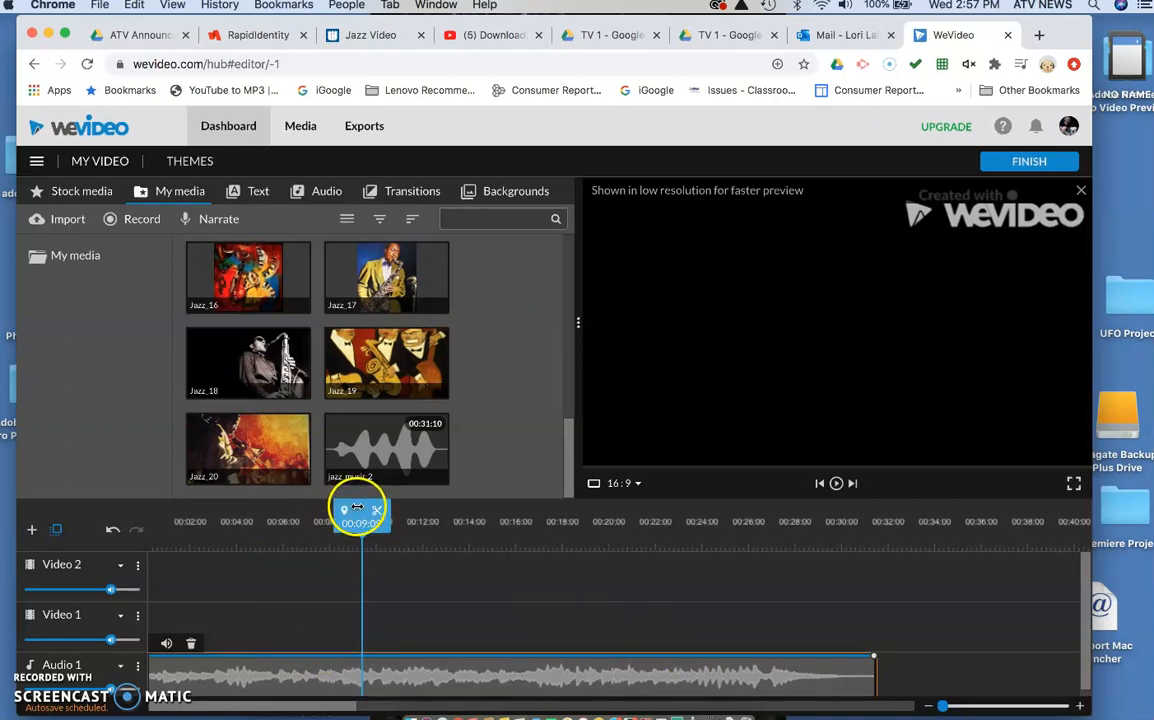
# Step: Return the playhead to 00:00:00 and place the Jazz_19 image at the start of the Video 1 track
pyautogui.moveTo(357, 508); pyautogui.dragTo(119, 528)
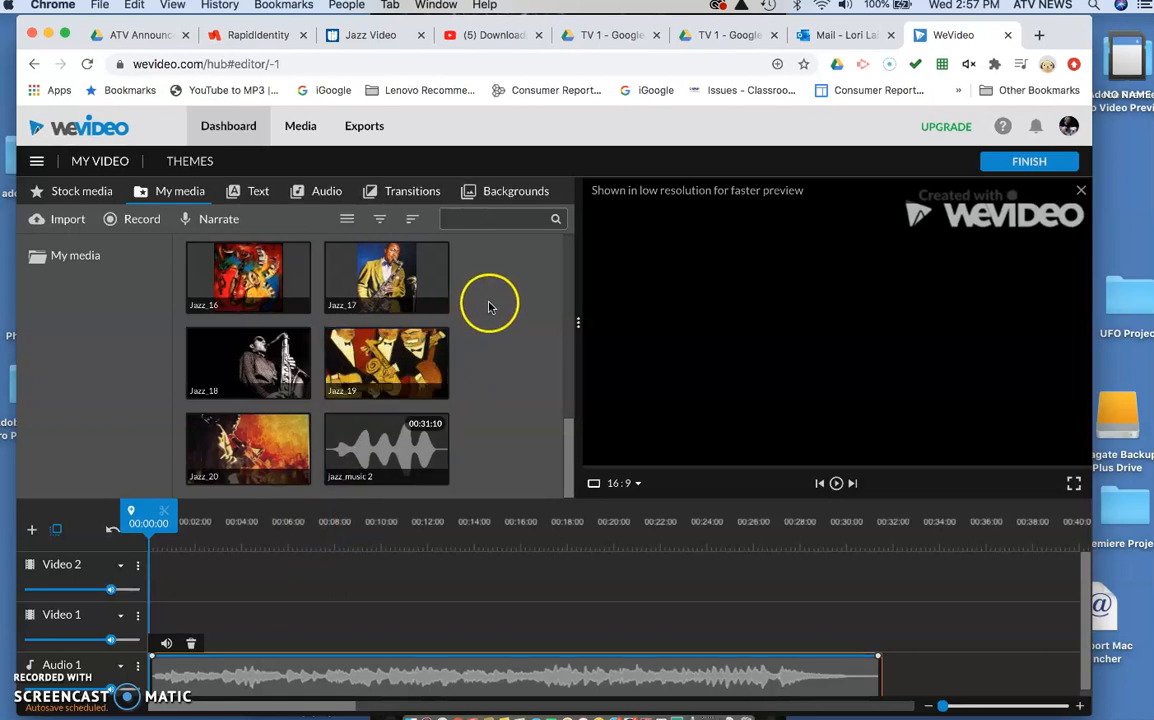
pyautogui.click(402, 363)
pyautogui.moveTo(402, 363); pyautogui.dragTo(177, 620)
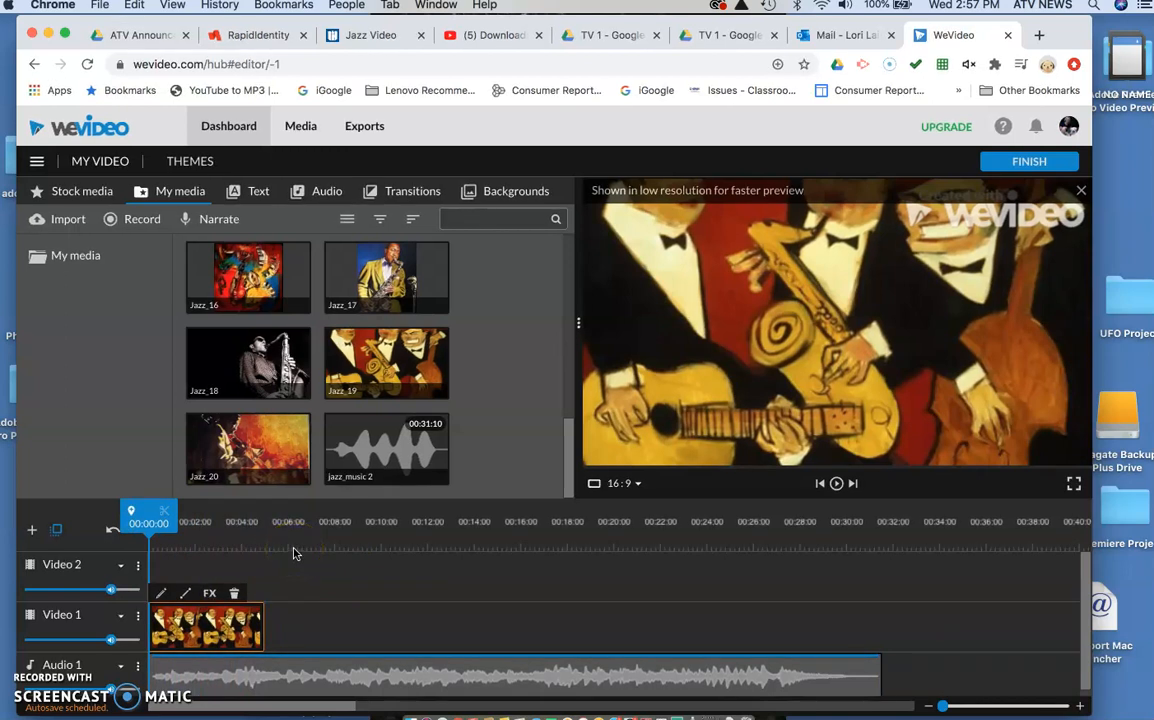
# Step: Split the Jazz_19 clip at 00:01:08 and delete the part after the cut
pyautogui.press('space')
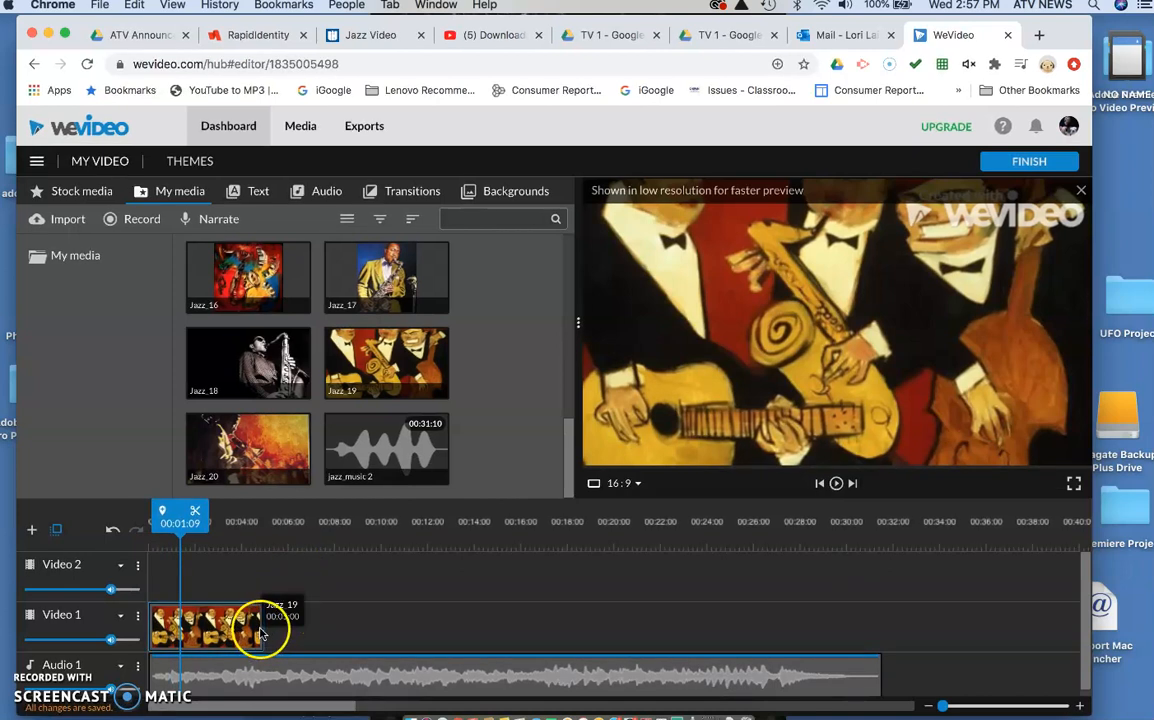
pyautogui.moveTo(258, 630); pyautogui.dragTo(238, 632)
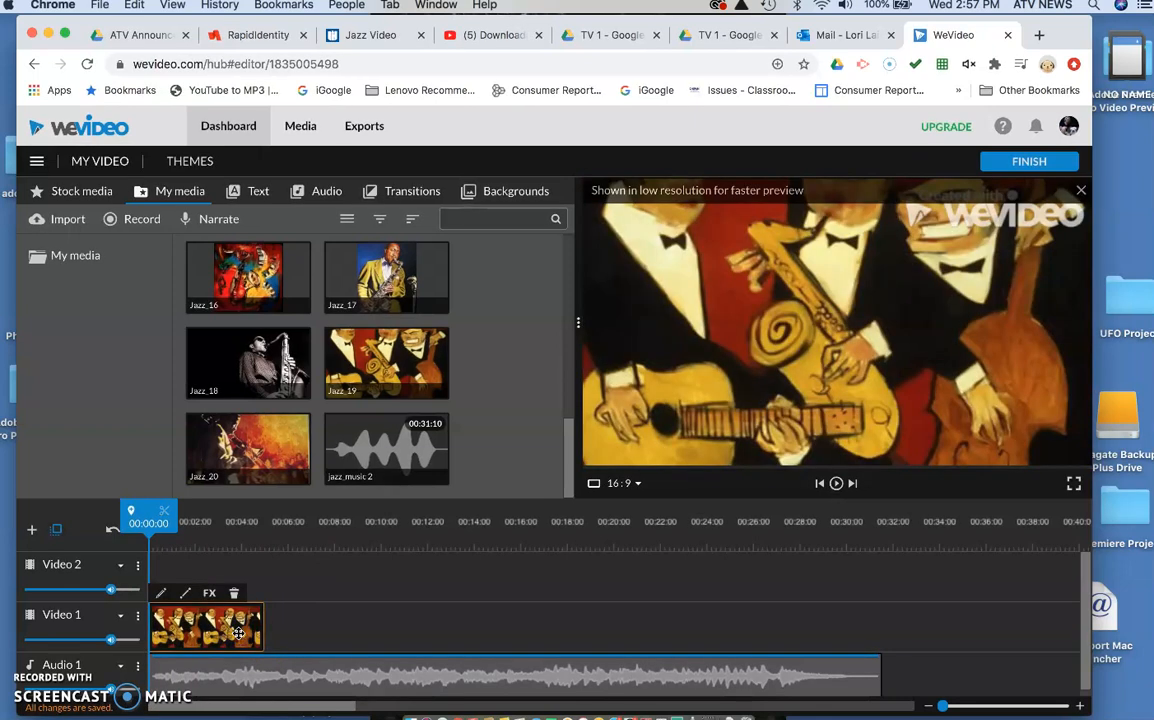
pyautogui.press('space')
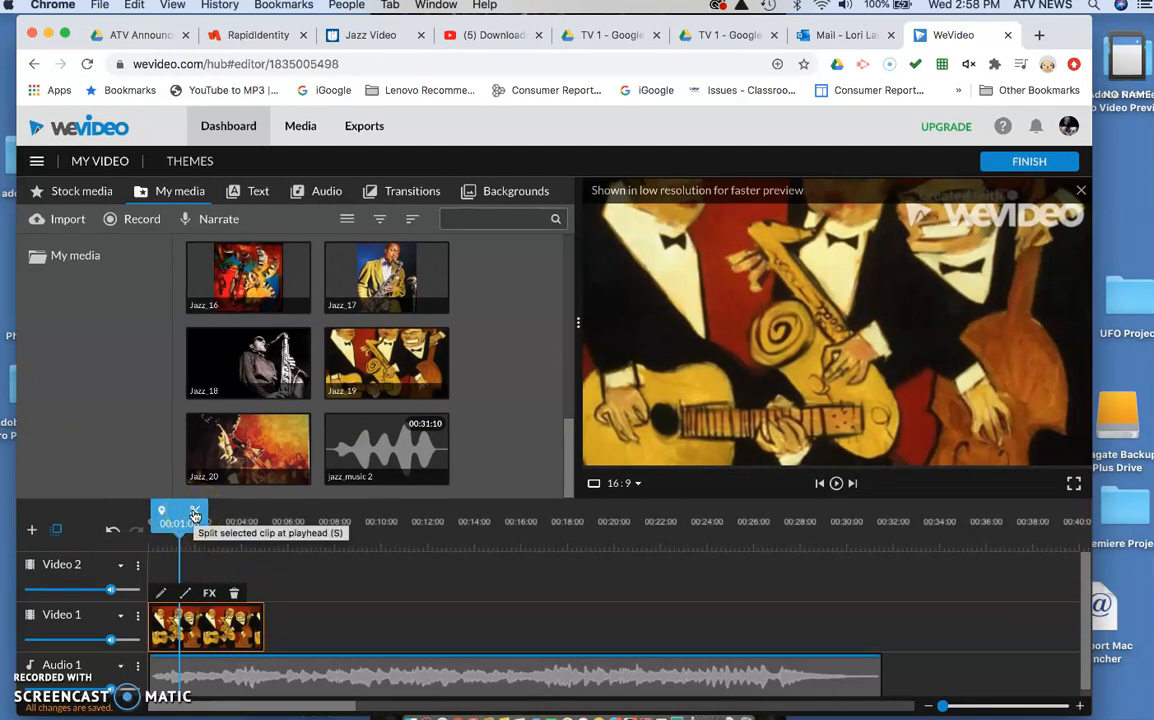
pyautogui.click(195, 515)
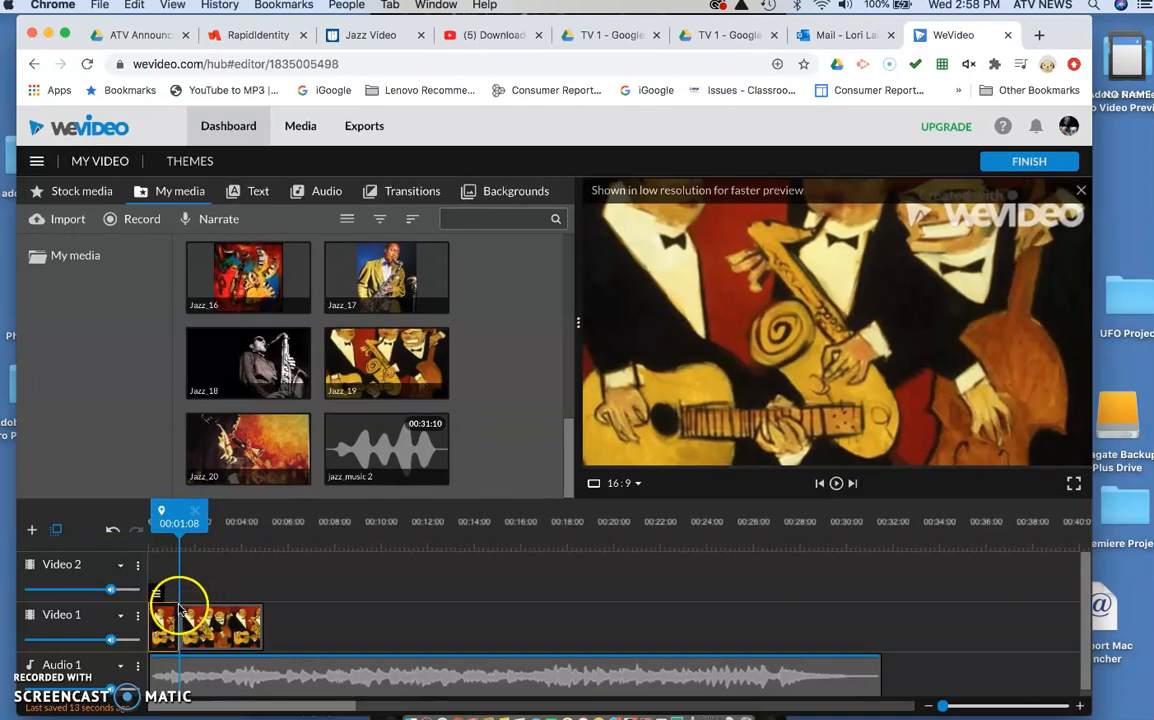
pyautogui.click(215, 628)
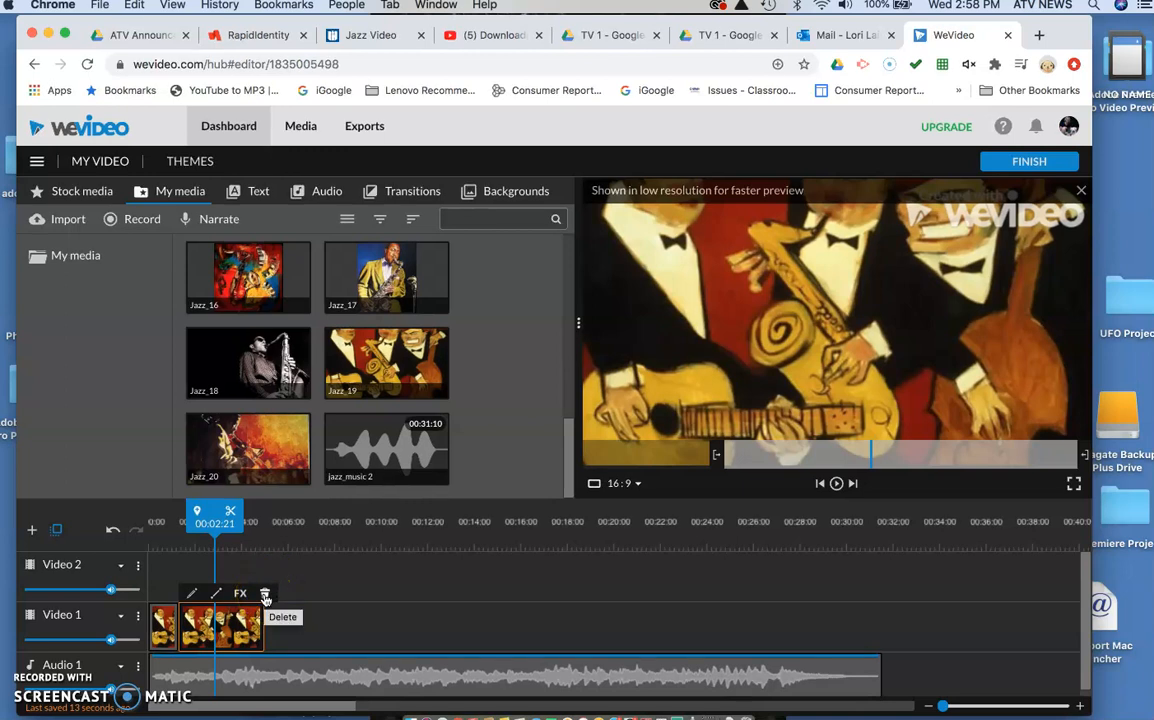
pyautogui.click(265, 596)
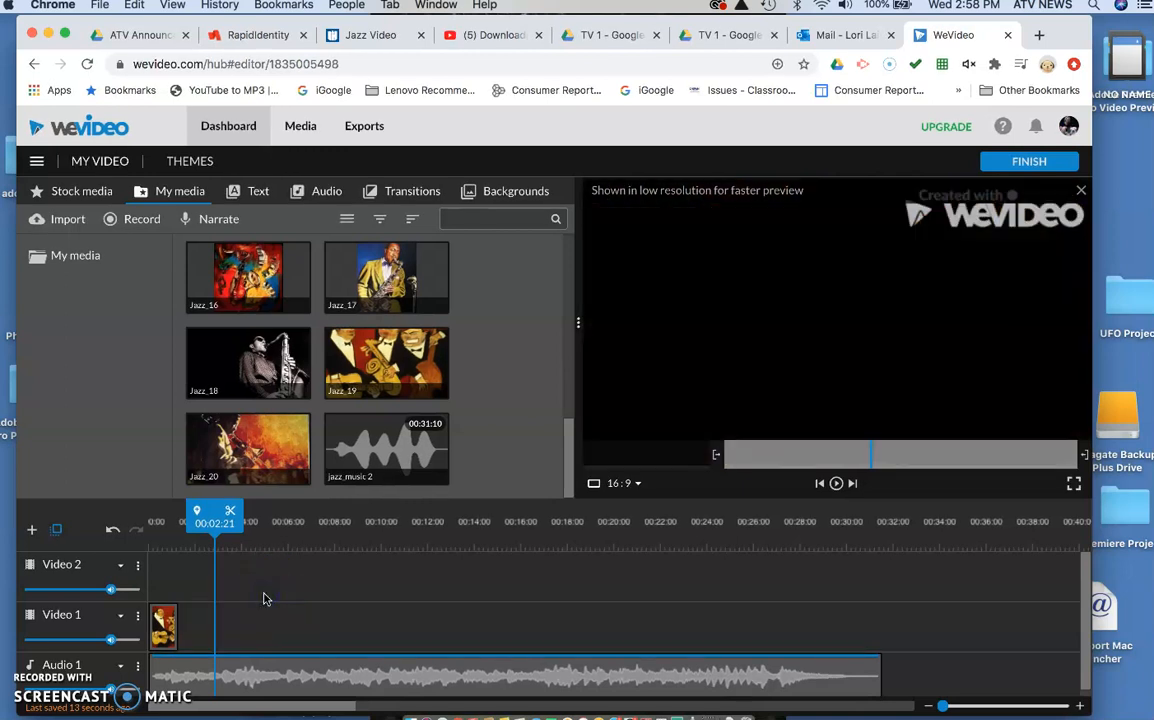
# Step: Play the sequence from the start and stop at about 00:02:16
pyautogui.moveTo(208, 518); pyautogui.dragTo(138, 524)
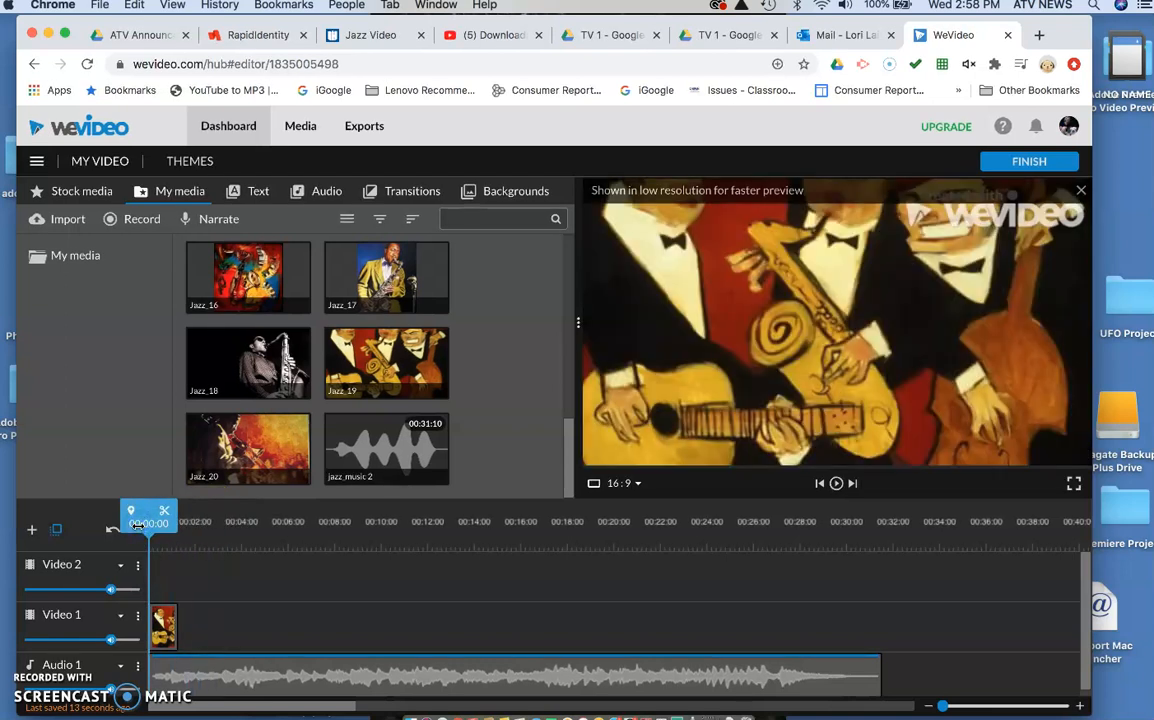
pyautogui.press('space')
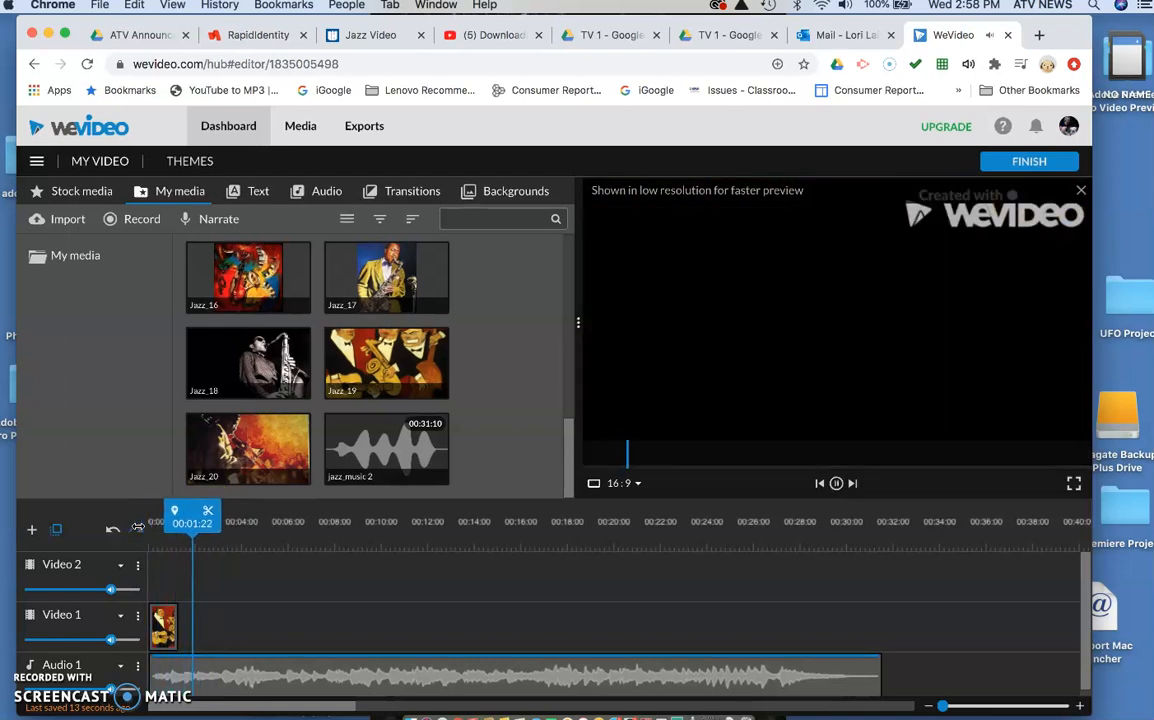
pyautogui.press('space')
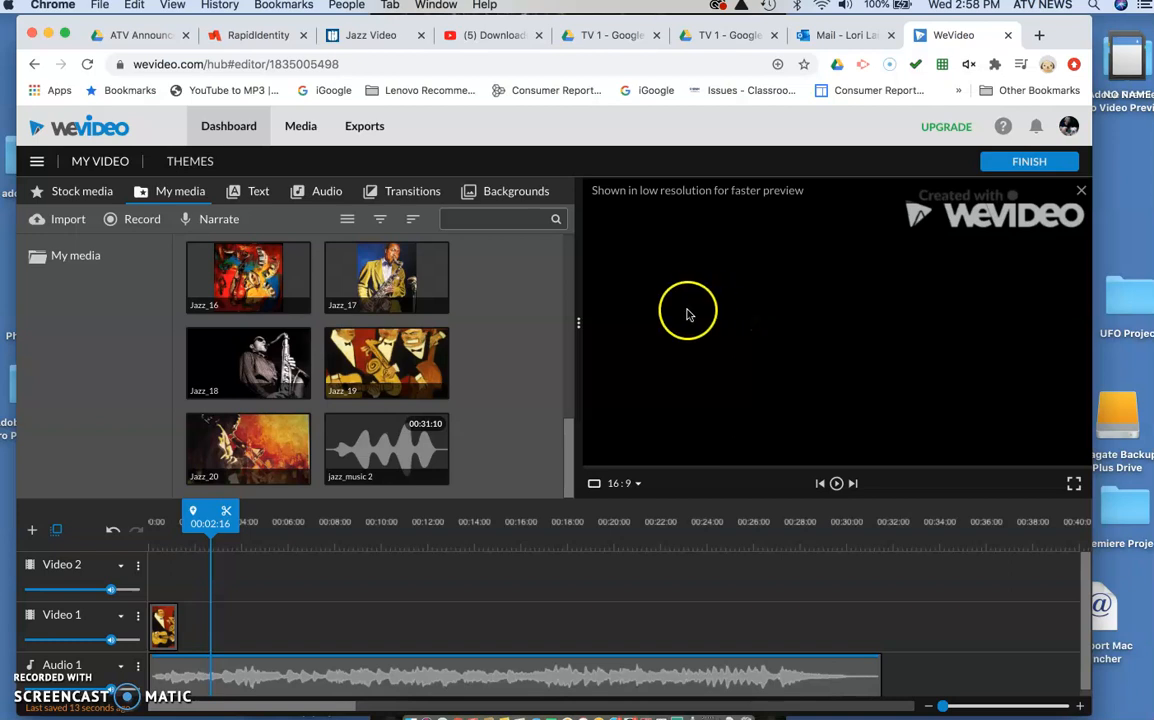
# Step: Place the Jazz_20 image on the Video 1 track directly after the shortened Jazz_19 clip
pyautogui.click(247, 456)
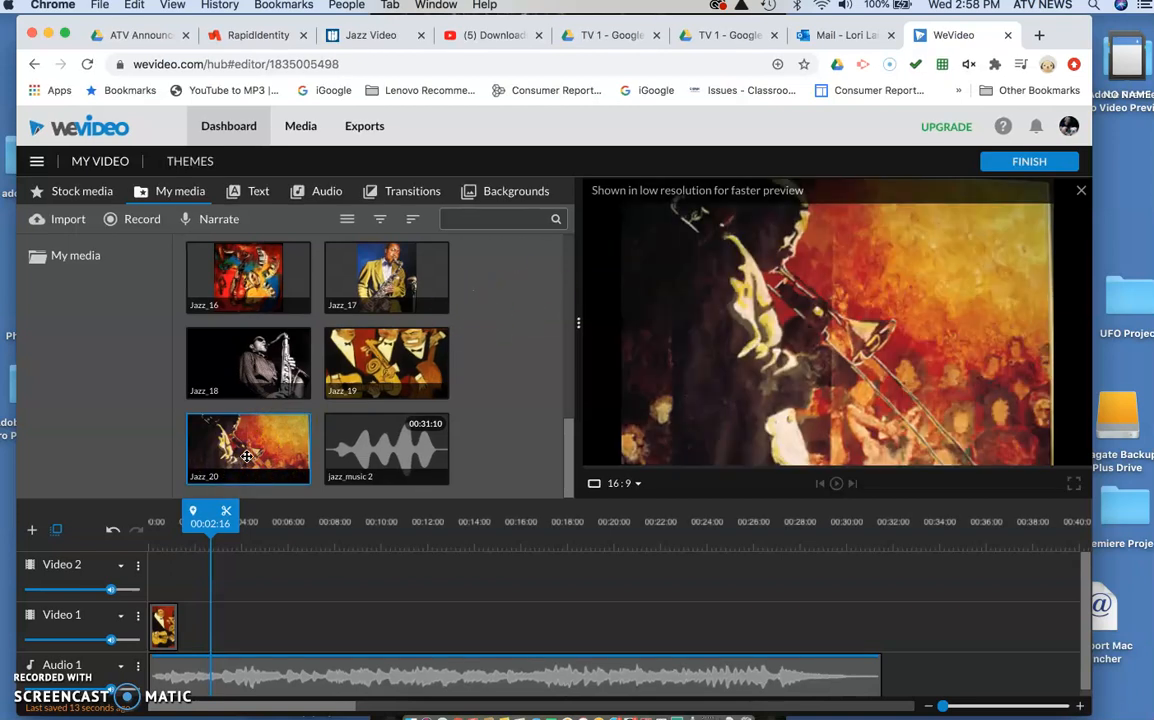
pyautogui.moveTo(211, 518); pyautogui.dragTo(148, 512)
pyautogui.click(214, 458)
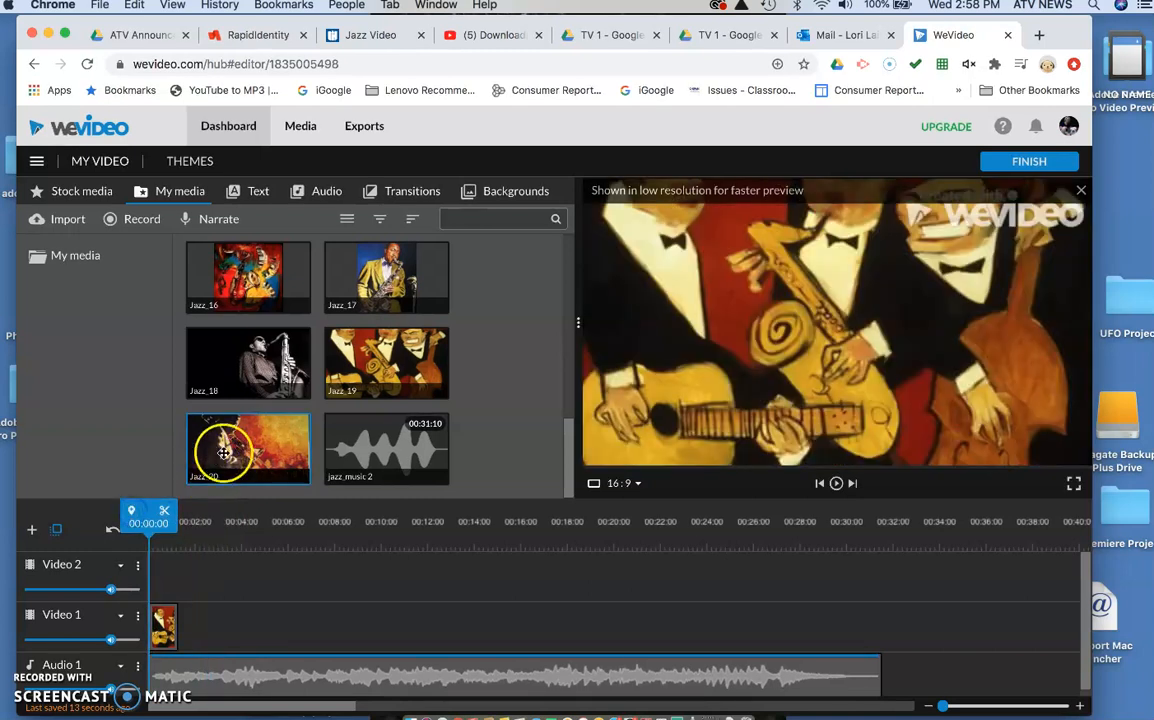
pyautogui.moveTo(246, 444)
pyautogui.mouseDown()
pyautogui.moveTo(252, 548)
pyautogui.moveTo(208, 628)
pyautogui.moveTo(230, 626)
pyautogui.moveTo(207, 626)
pyautogui.mouseUp()
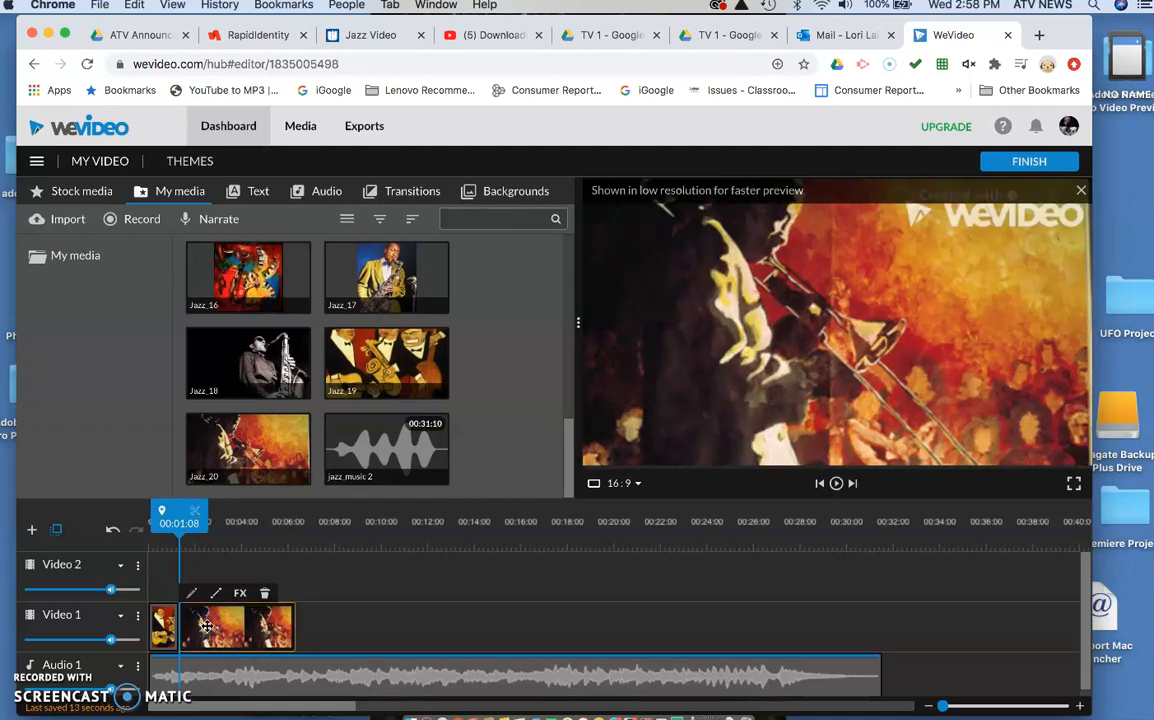
# Step: Return the playhead to 00:00:00, play the sequence and stop at the beat at about 00:02:13
pyautogui.click(178, 506)
pyautogui.moveTo(178, 506); pyautogui.dragTo(145, 506)
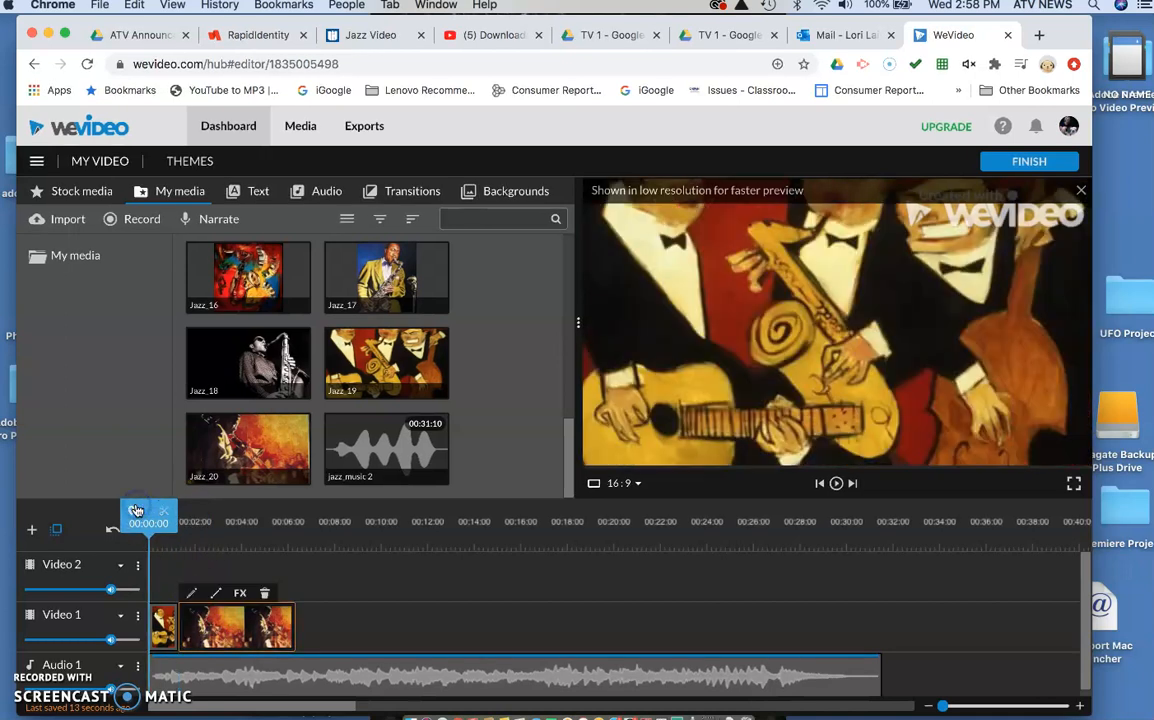
pyautogui.press('space')
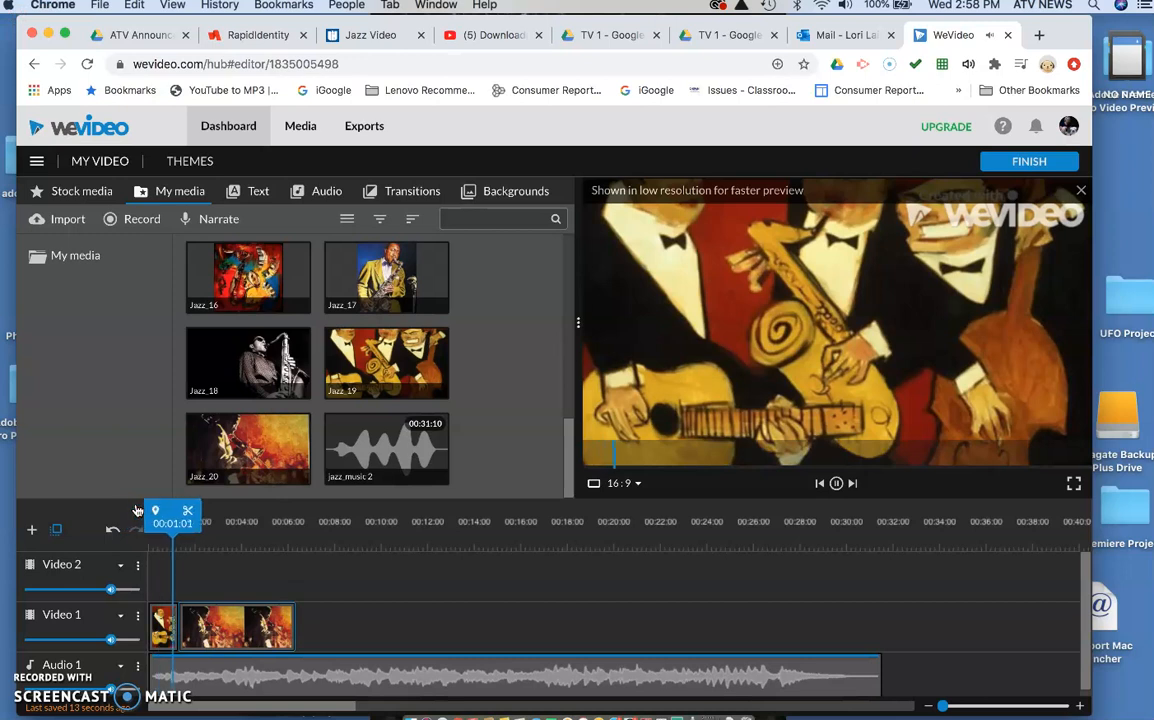
pyautogui.press('space')
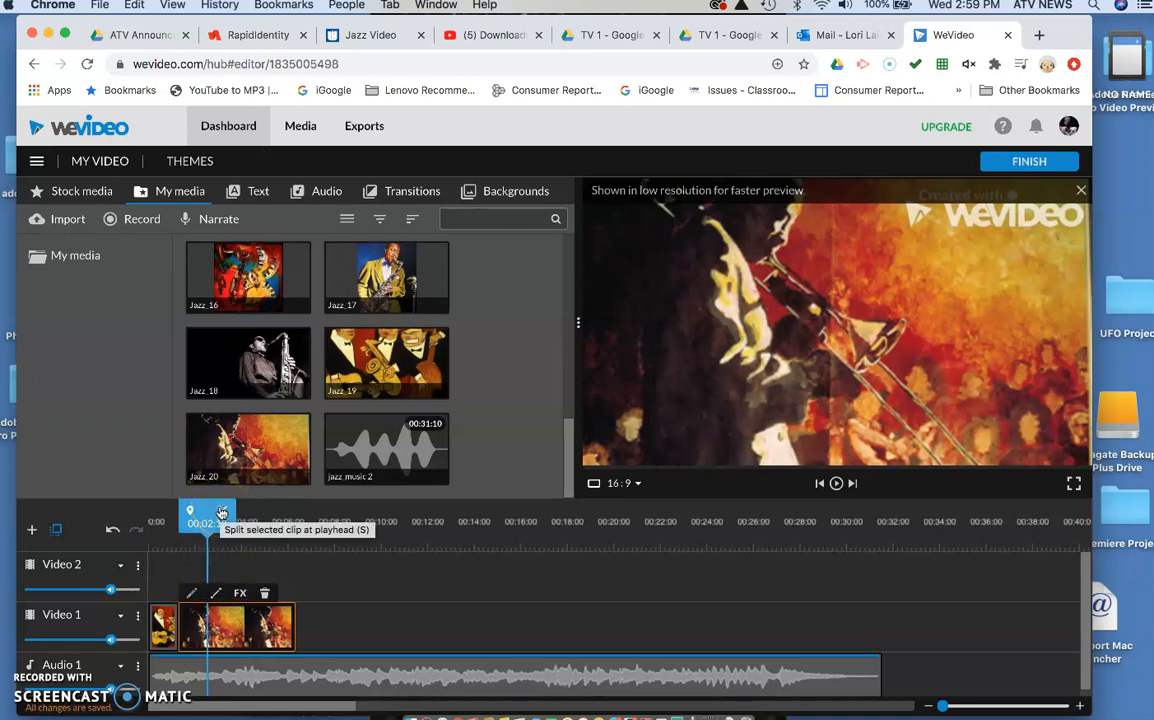
# Step: Split the Jazz_20 clip at 00:02:13 and delete the part after the cut
pyautogui.click(222, 513)
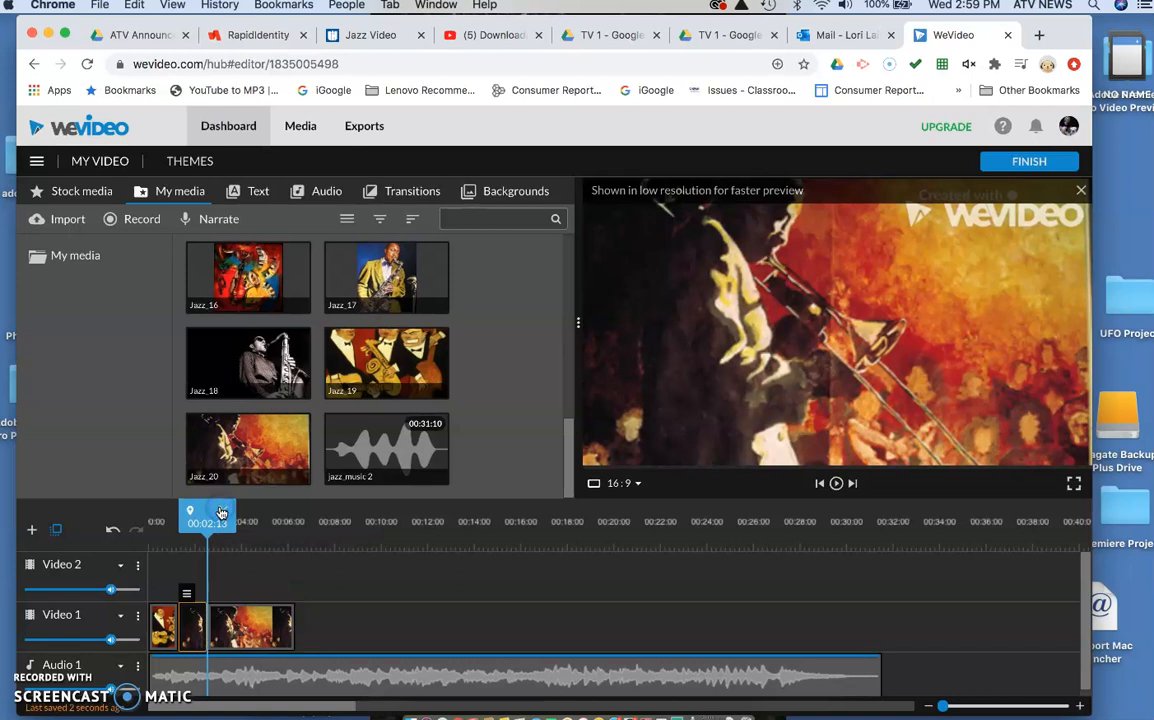
pyautogui.click(233, 618)
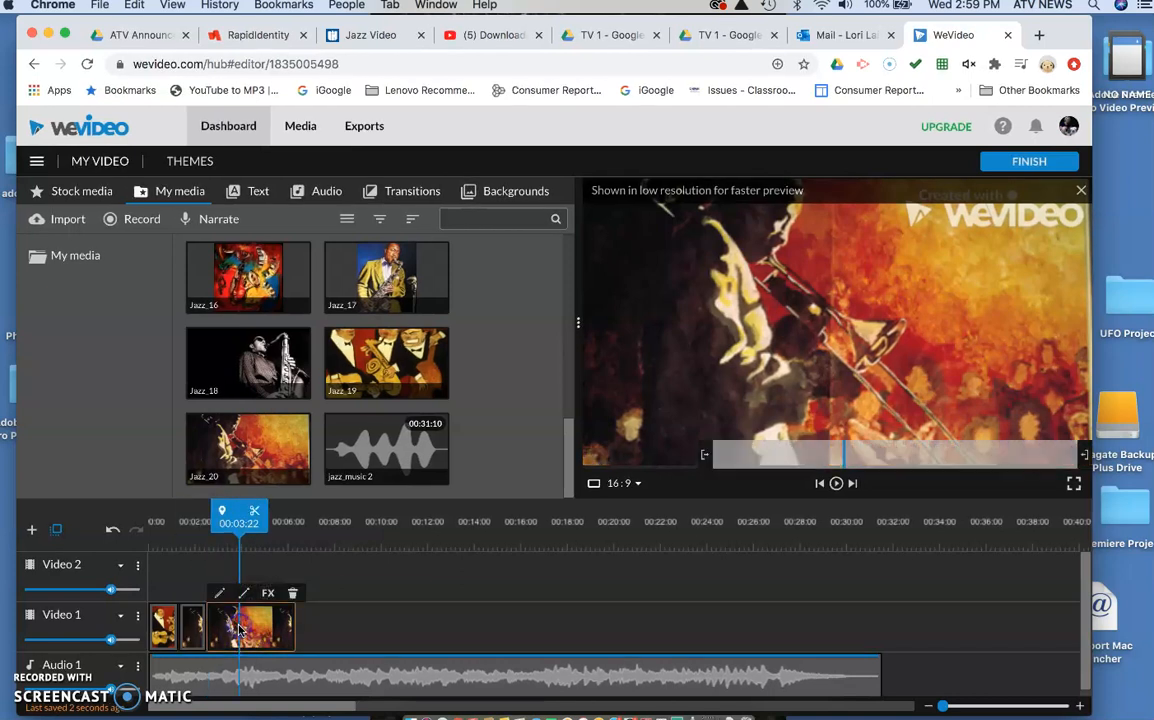
pyautogui.press('Delete')
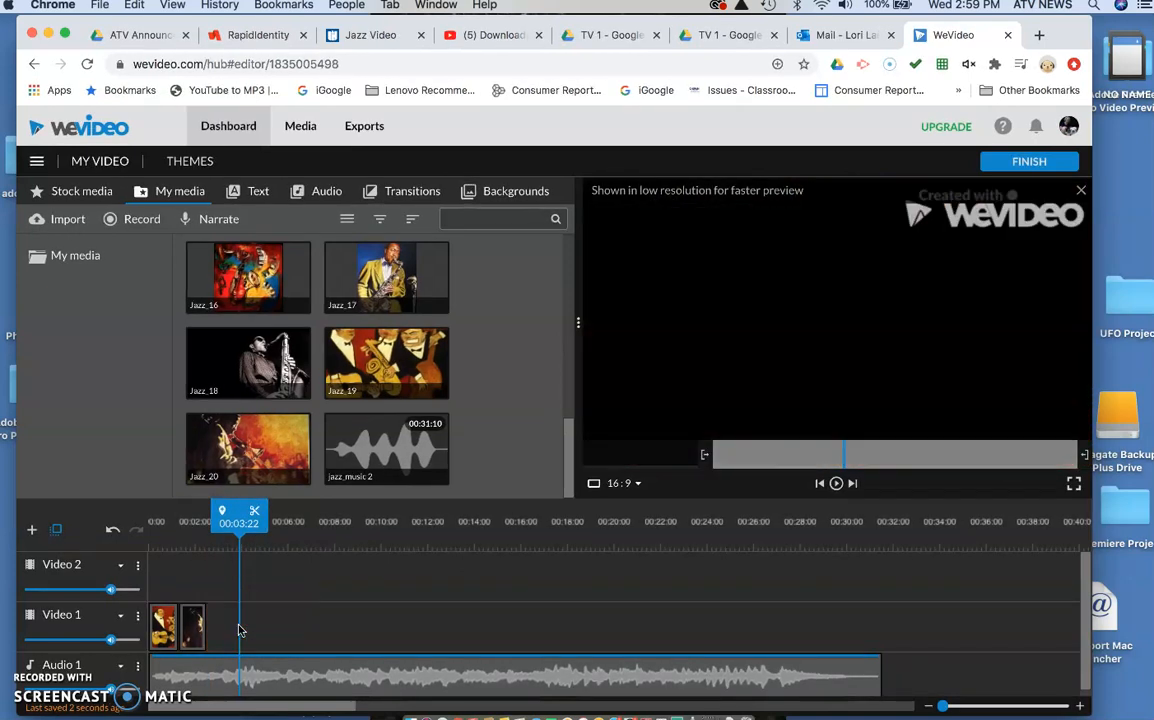
# Step: Play the two shortened clips from 00:00:00 and stop at about 00:03:09
pyautogui.moveTo(229, 530); pyautogui.dragTo(137, 537)
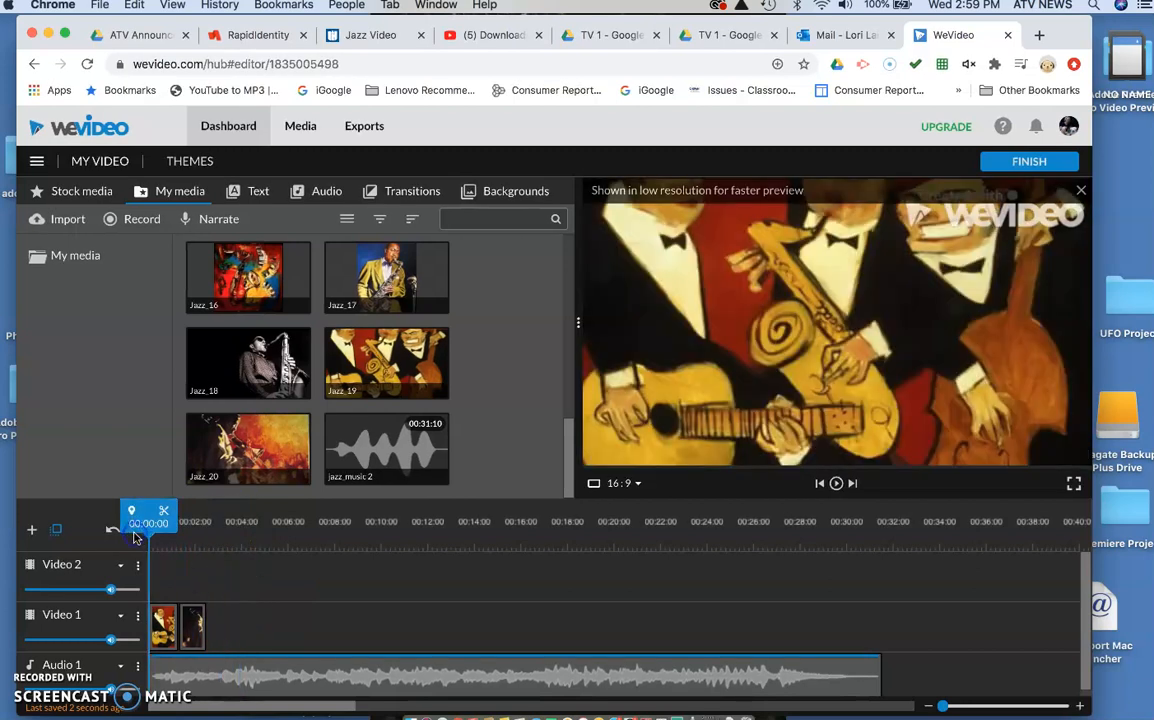
pyautogui.press('space')
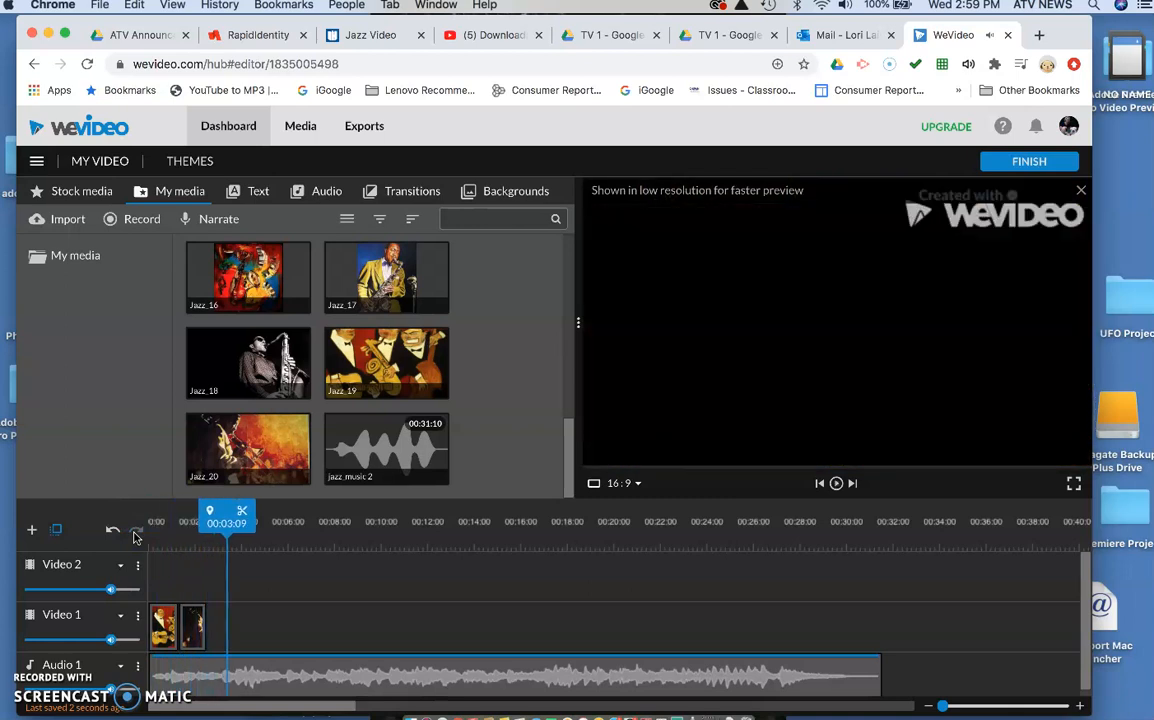
# Step: Move the playhead into the last third of the jazz_music 2 track and listen to short stretches, stopping at about 00:23:18
pyautogui.moveTo(226, 522); pyautogui.dragTo(634, 488)
pyautogui.press('space')
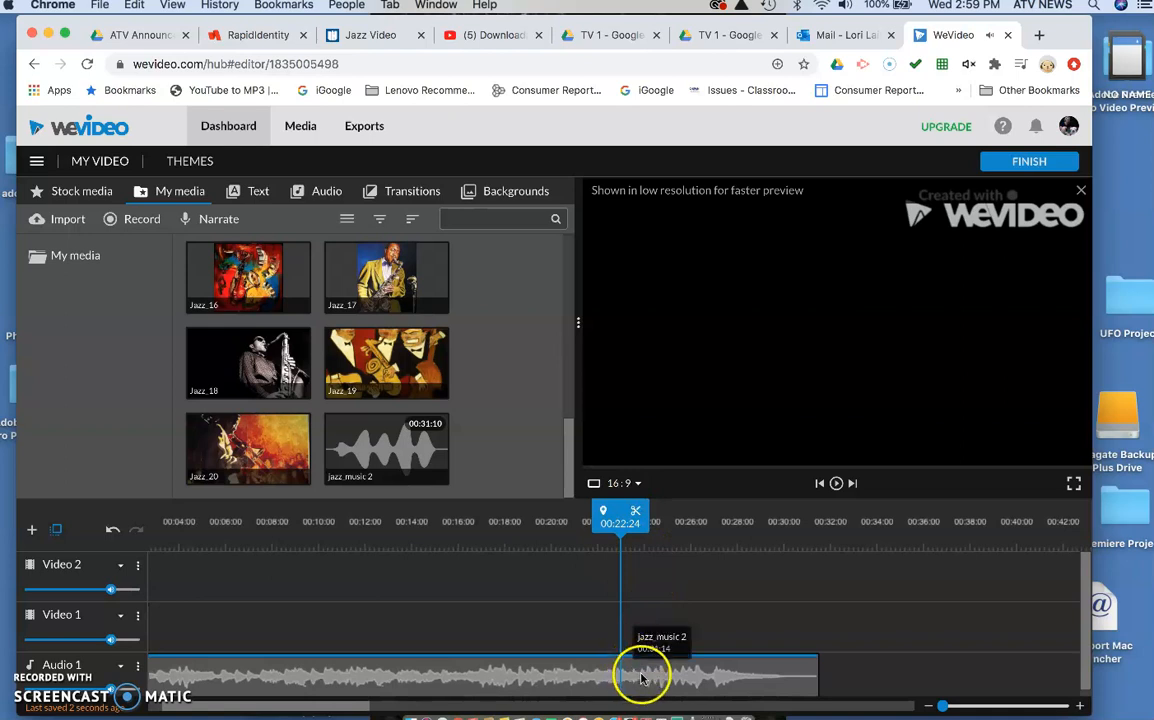
pyautogui.moveTo(942, 705); pyautogui.dragTo(976, 706)
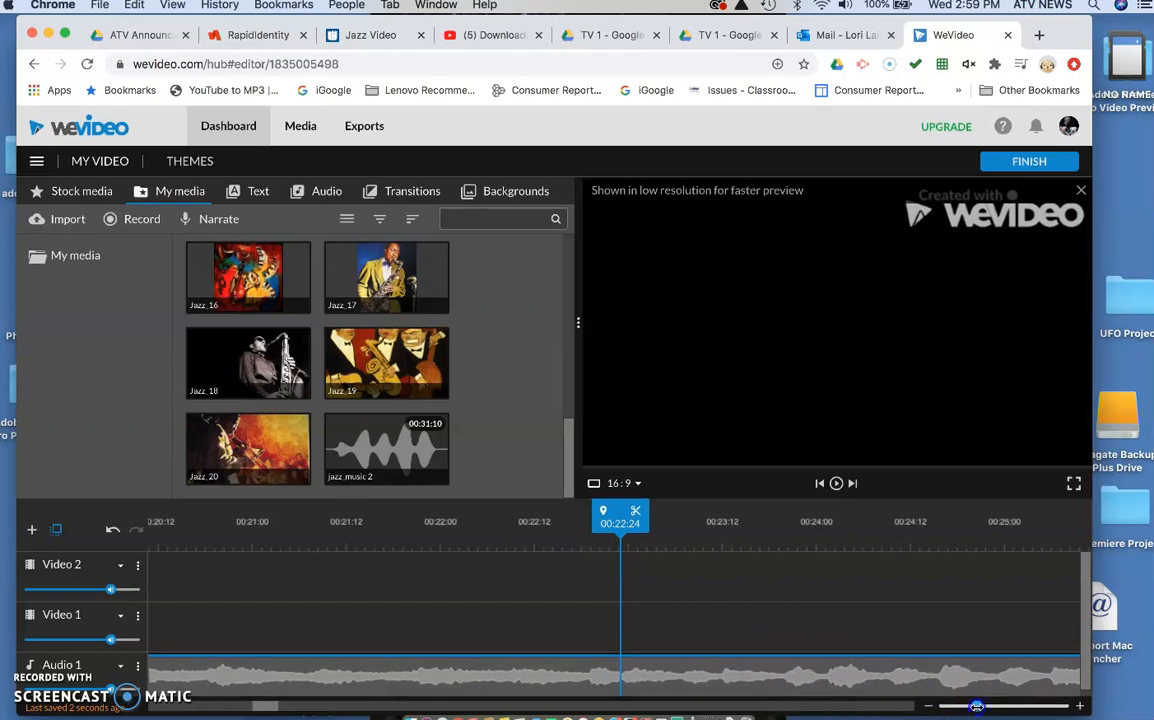
pyautogui.moveTo(976, 706); pyautogui.dragTo(952, 708)
pyautogui.press('space')
pyautogui.press('space')
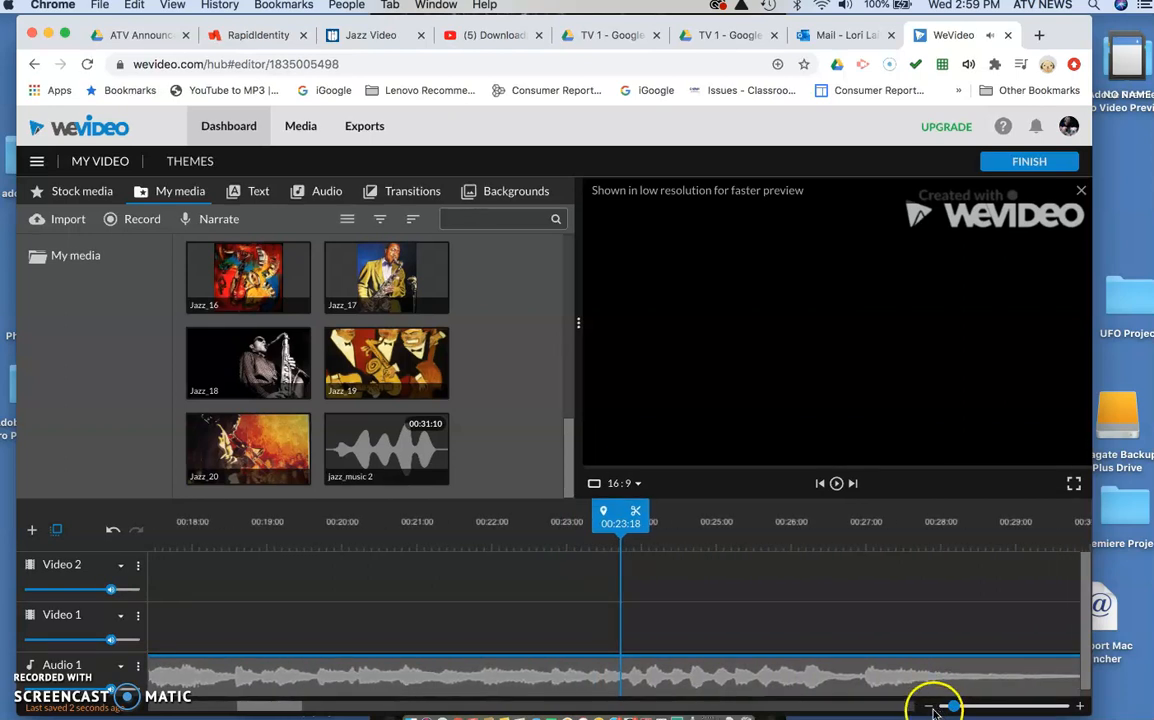
# Step: Replay the music's closing section from about 00:22:21, stop, and move the playhead back to 00:24:04
pyautogui.moveTo(620, 514); pyautogui.dragTo(552, 516)
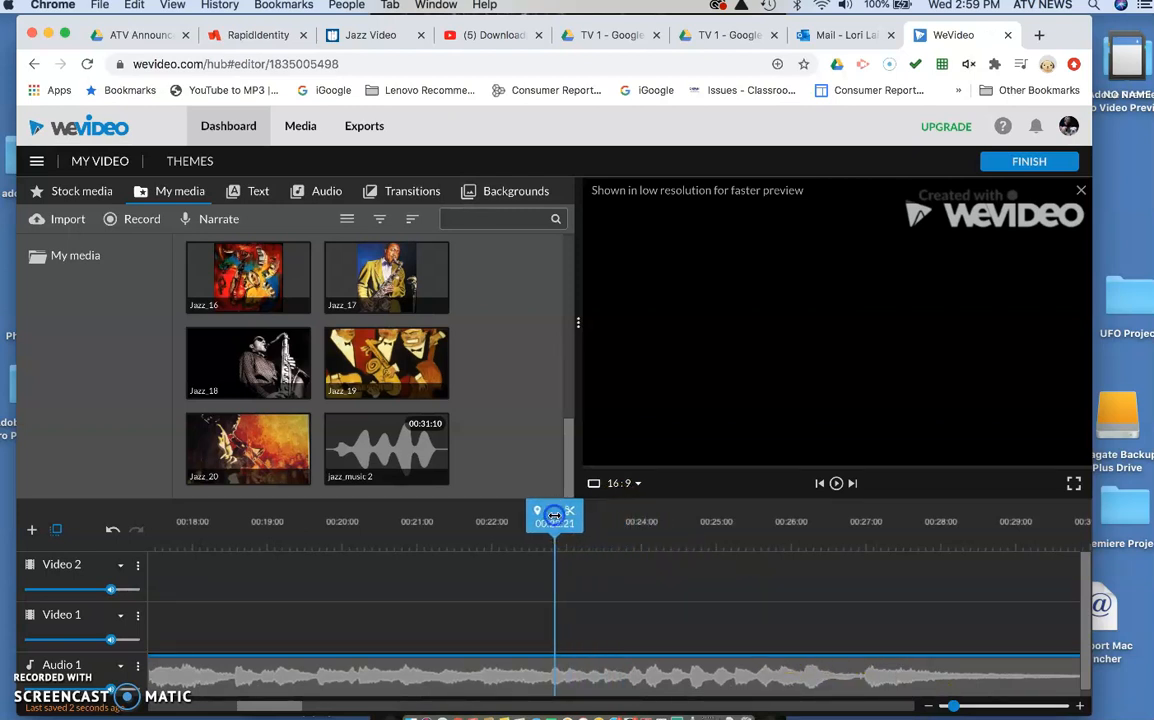
pyautogui.press('space')
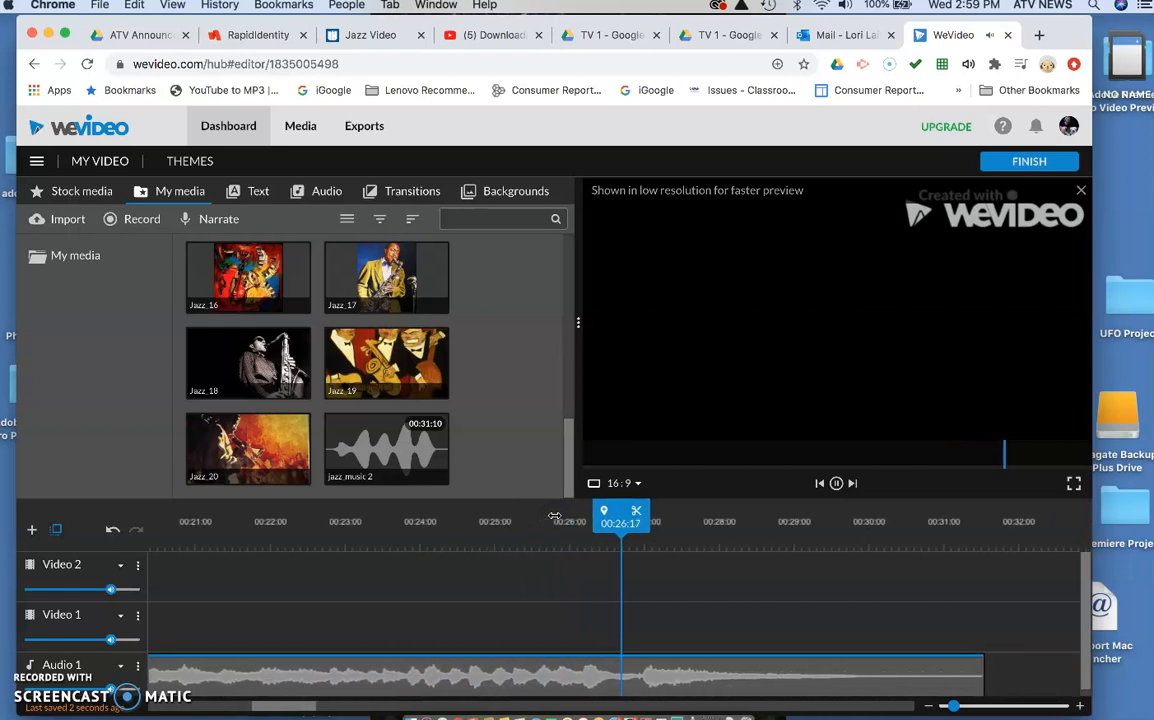
pyautogui.press('space')
pyautogui.moveTo(612, 514)
pyautogui.mouseDown()
pyautogui.moveTo(335, 515)
pyautogui.moveTo(300, 535)
pyautogui.moveTo(227, 535)
pyautogui.moveTo(381, 543)
pyautogui.moveTo(431, 522)
pyautogui.moveTo(362, 522)
pyautogui.moveTo(407, 537)
pyautogui.mouseUp()
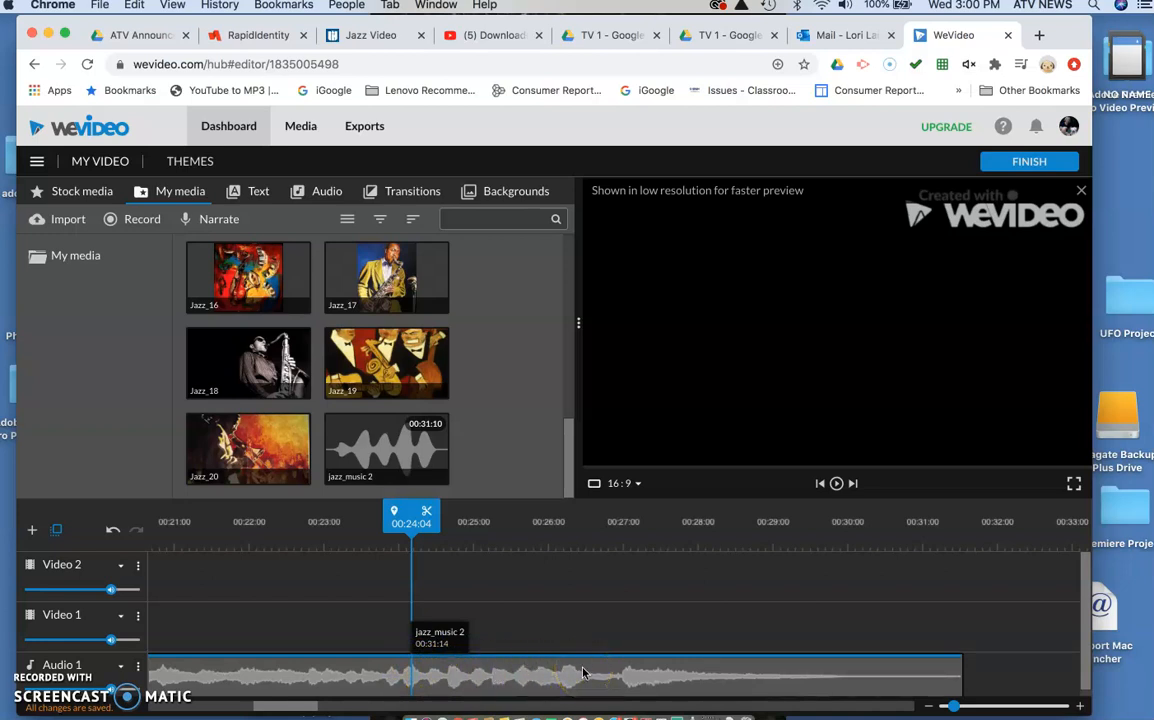
# Step: Return the playhead to 00:00:00, select the Jazz_19 clip on Video 1 and begin adjusting its start trim point
pyautogui.moveTo(408, 516); pyautogui.dragTo(90, 546)
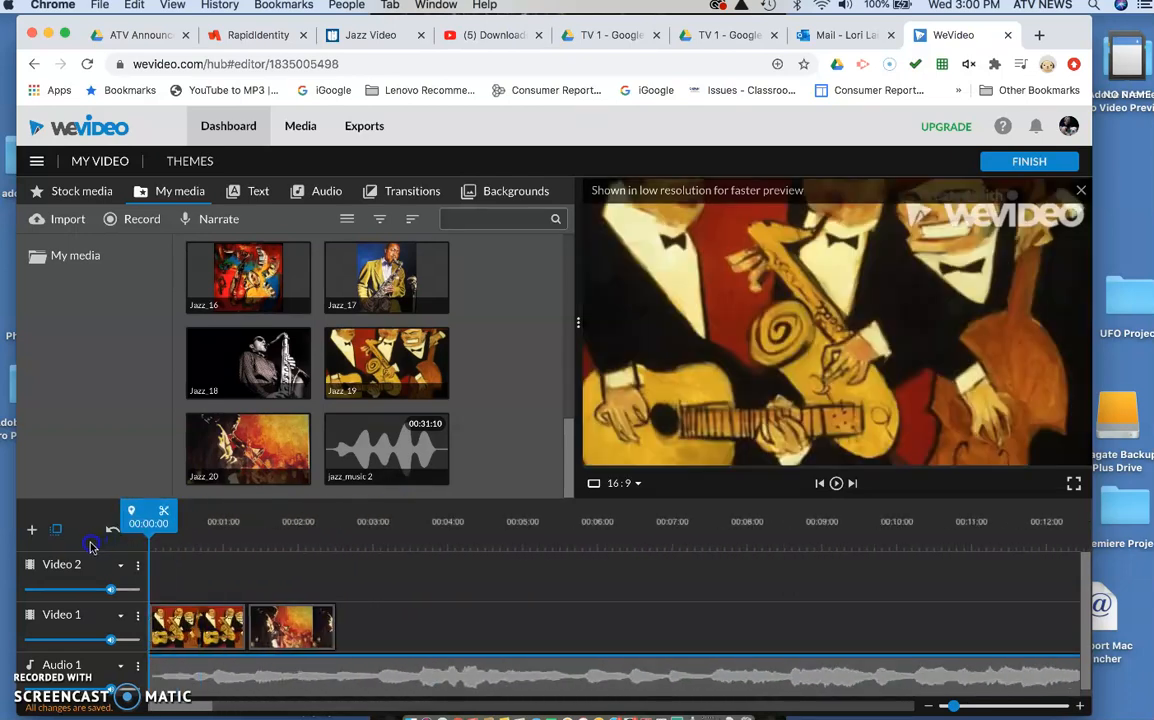
pyautogui.click(189, 627)
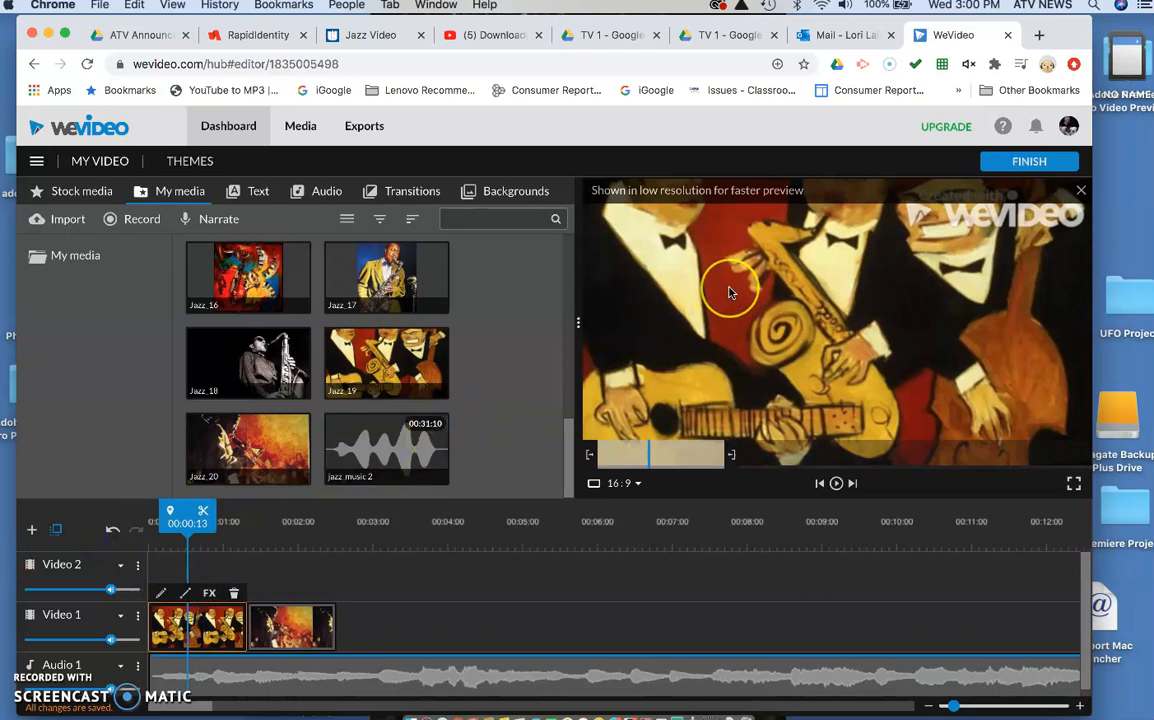
pyautogui.click(588, 453)
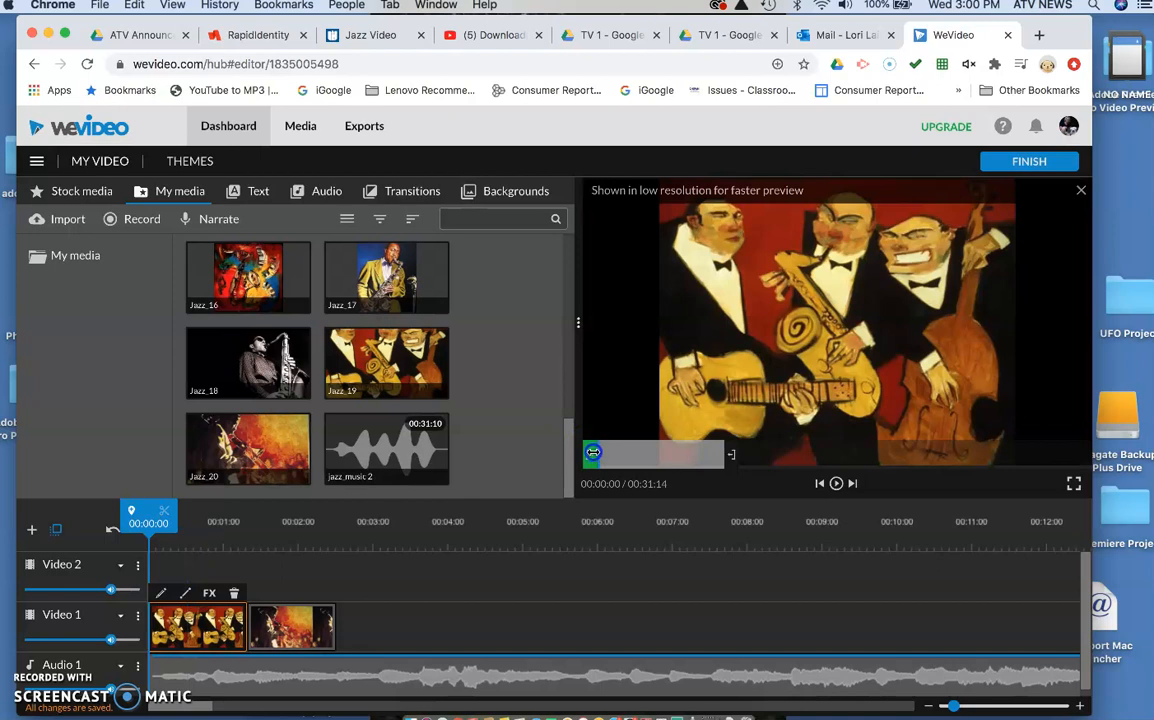